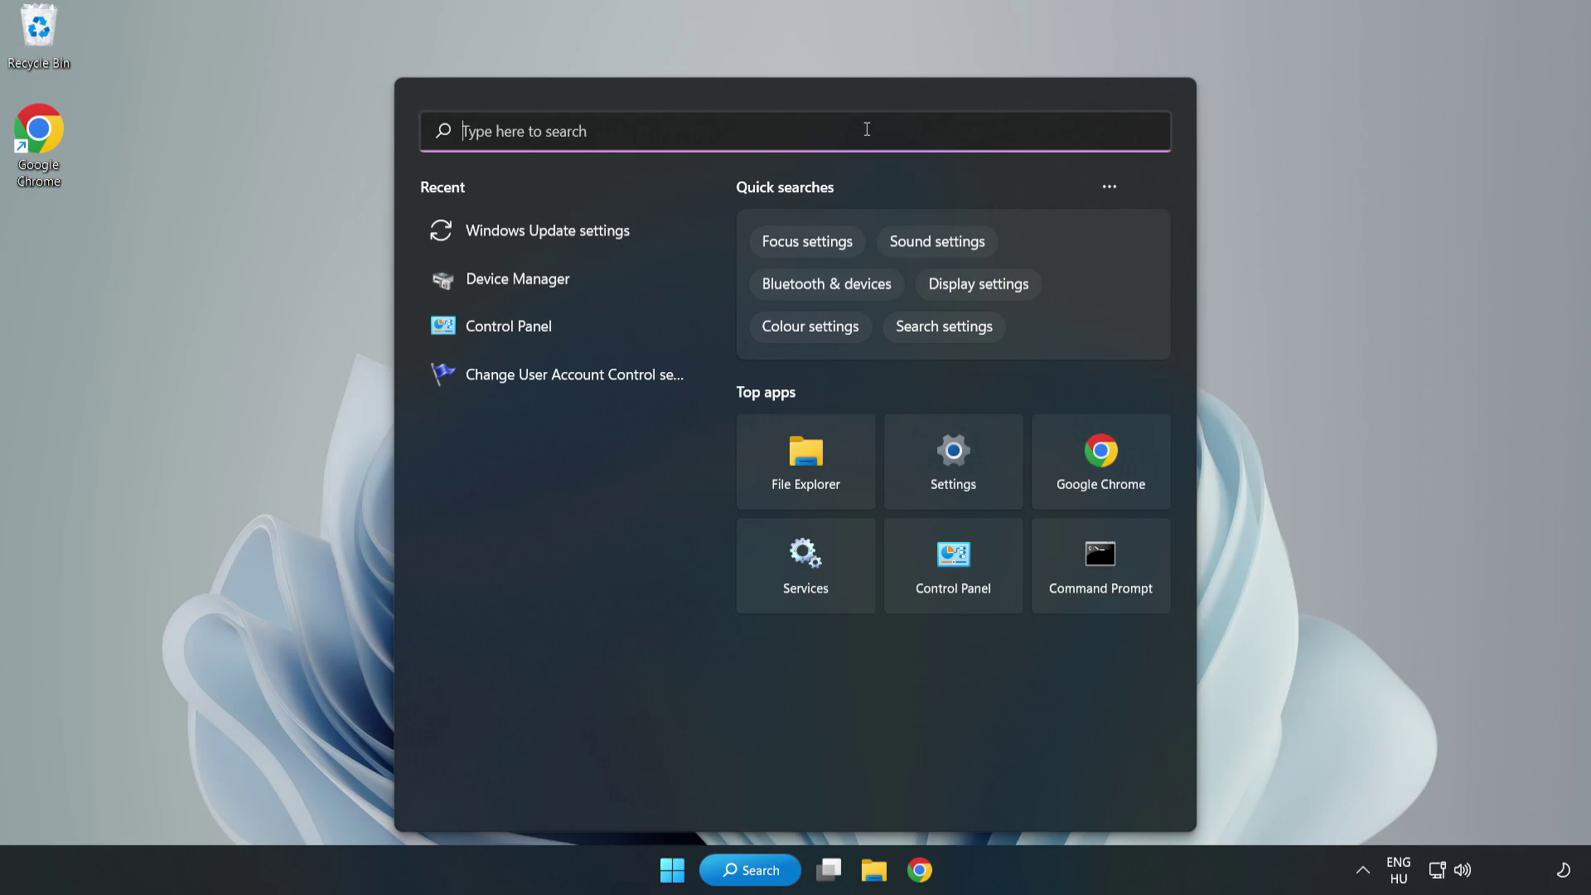
Step: Search Windows for "device manager", open Device Manager and move its window toward the middle of the desktop
{"action": "type", "text": "device"}
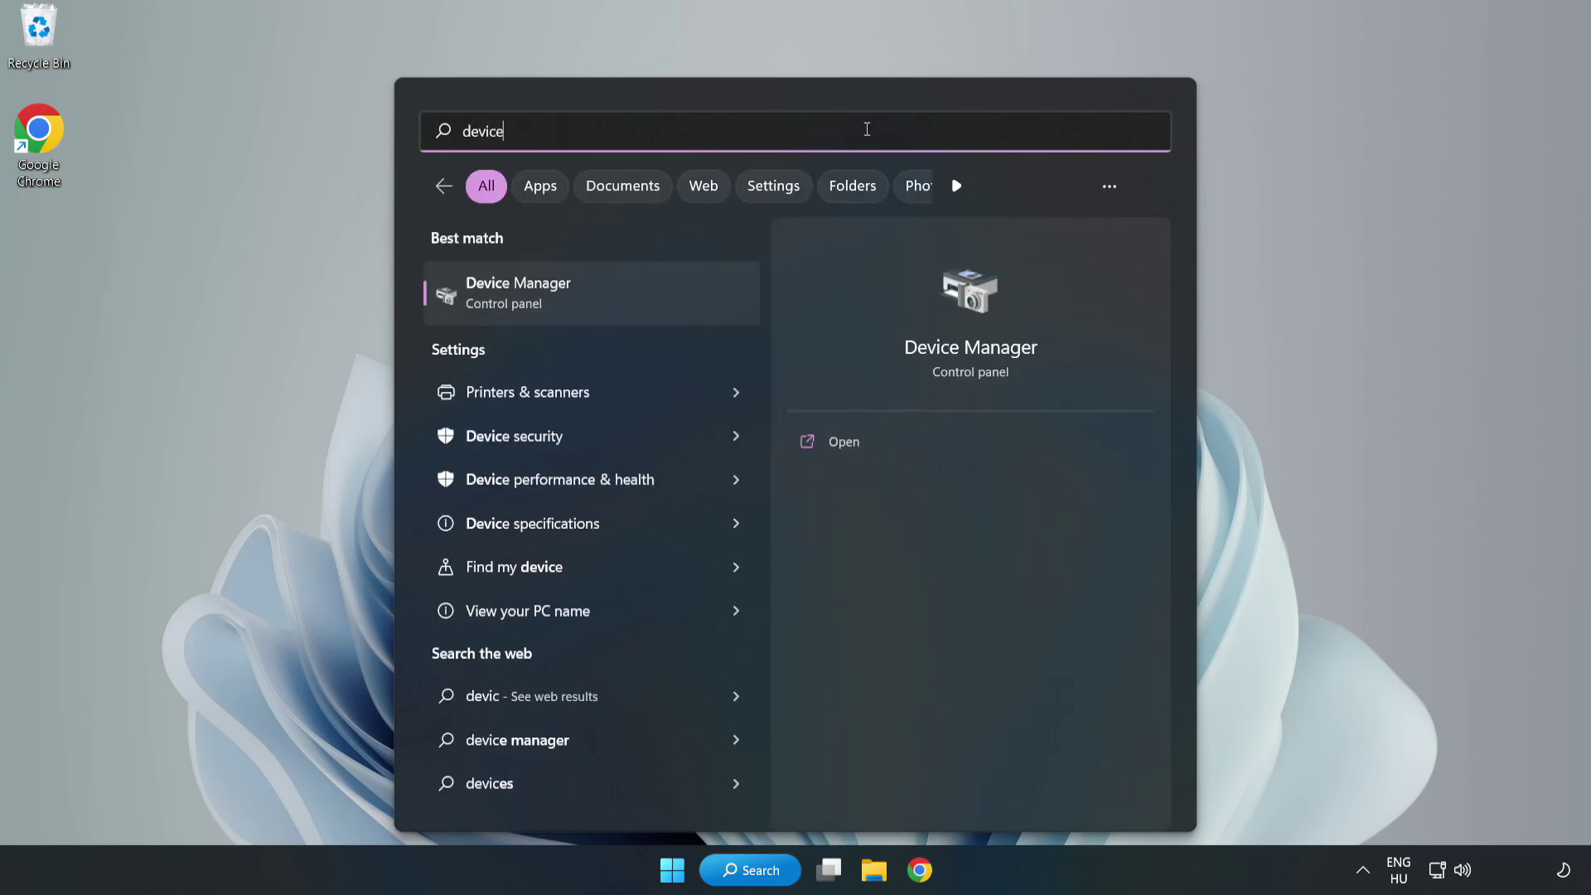
{"action": "type", "text": " manager"}
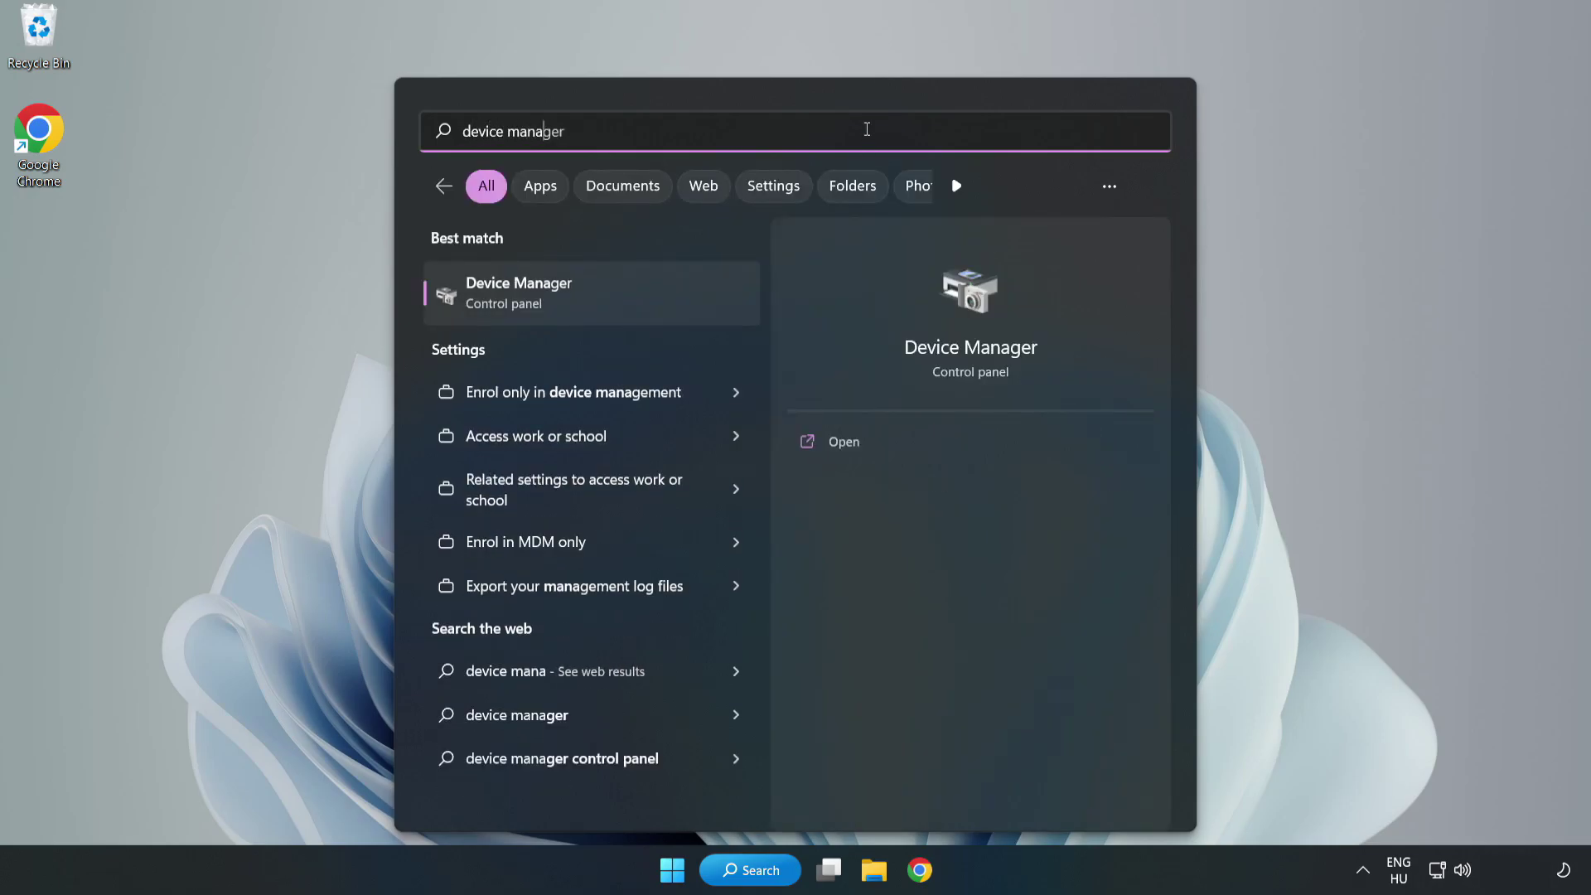
{"action": "left_click", "coordinate": [594, 308]}
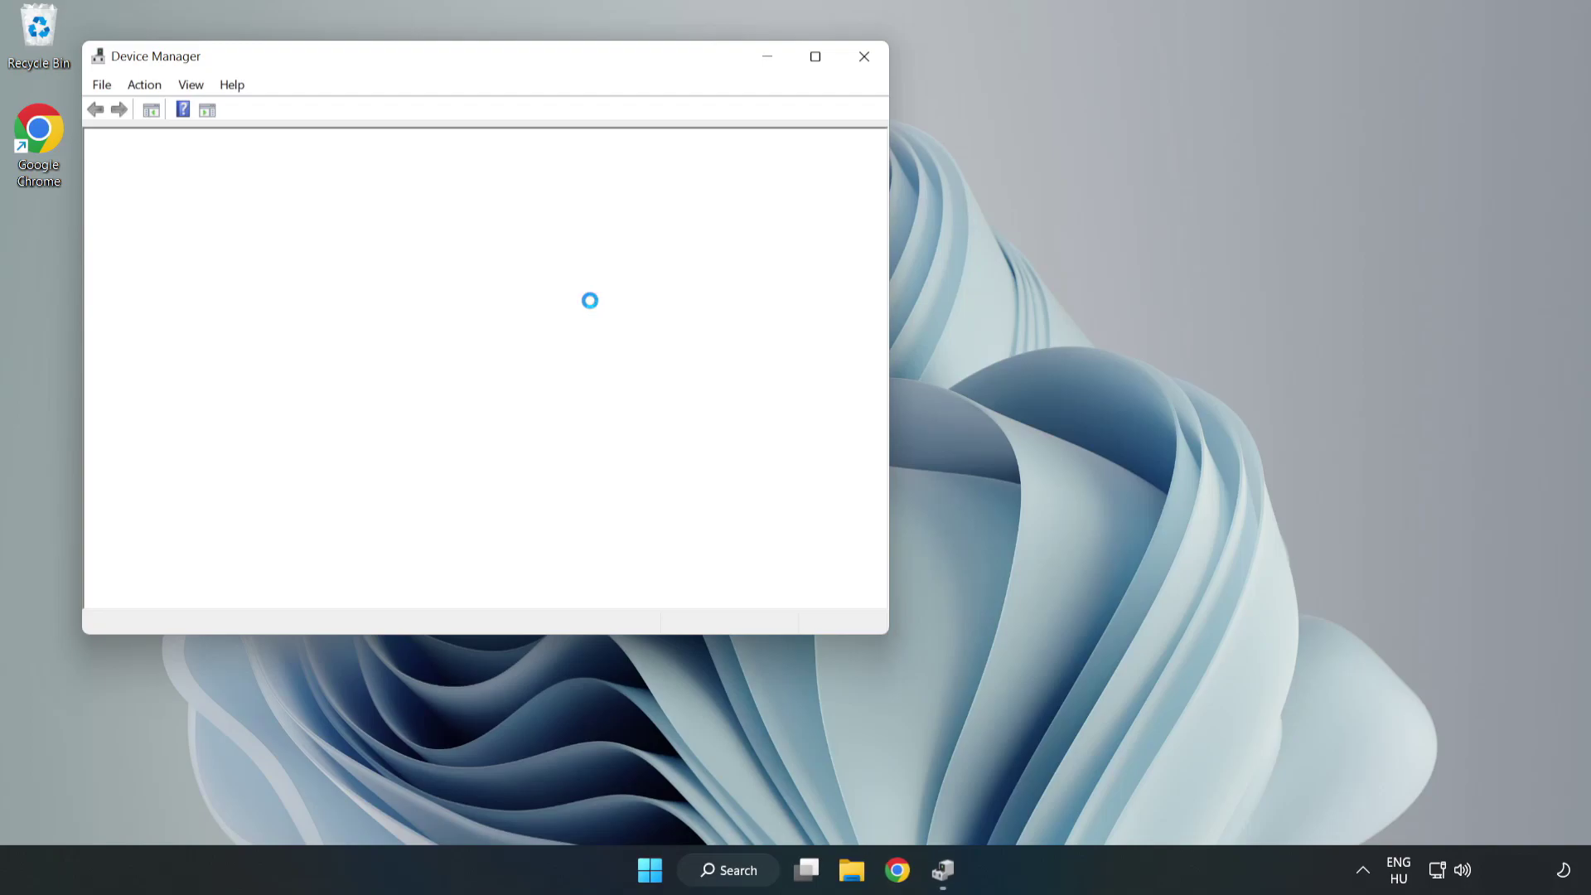
{"action": "left_click_drag", "start_coordinate": [422, 57], "coordinate": [709, 144]}
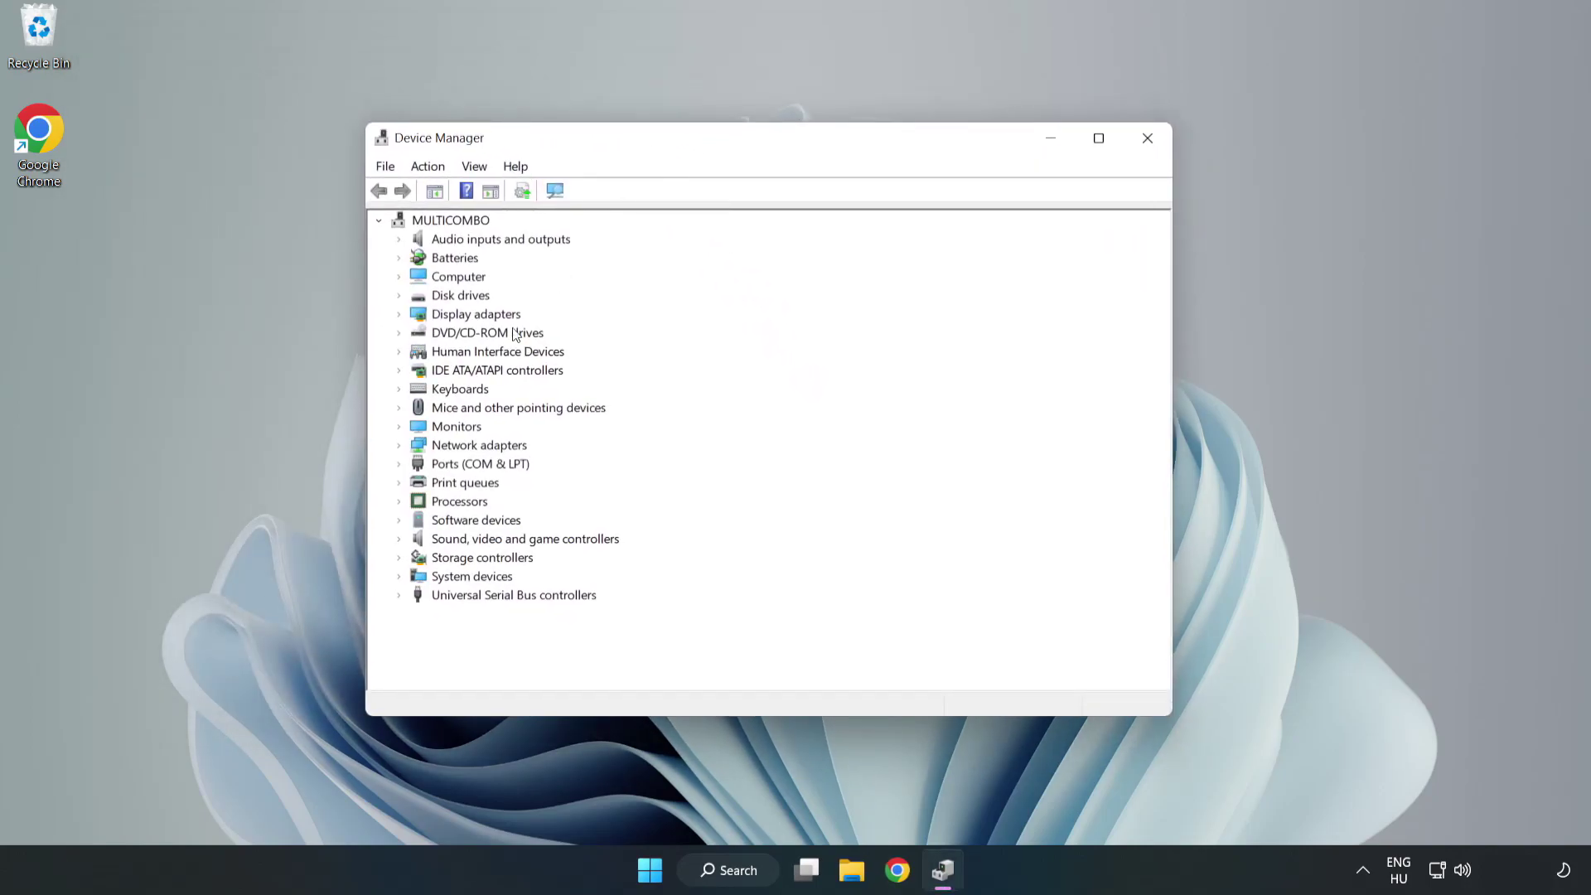
Step: Update the VMware SVGA 3D display adapter's driver using the automatic driver search, and close Device Manager
{"action": "left_click", "coordinate": [401, 317]}
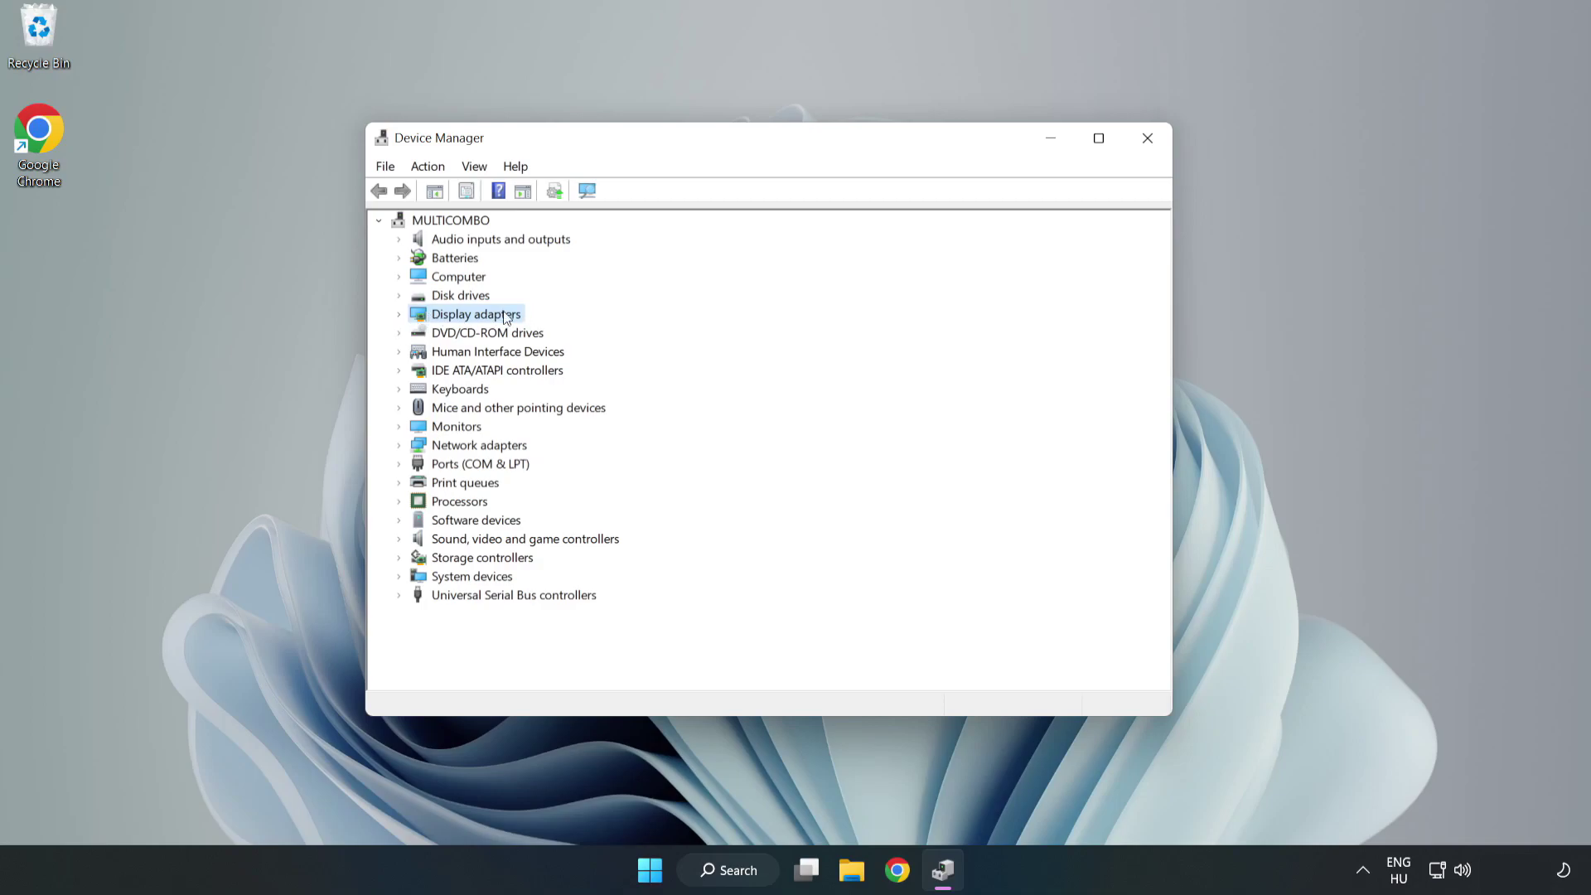
{"action": "left_click", "coordinate": [400, 315]}
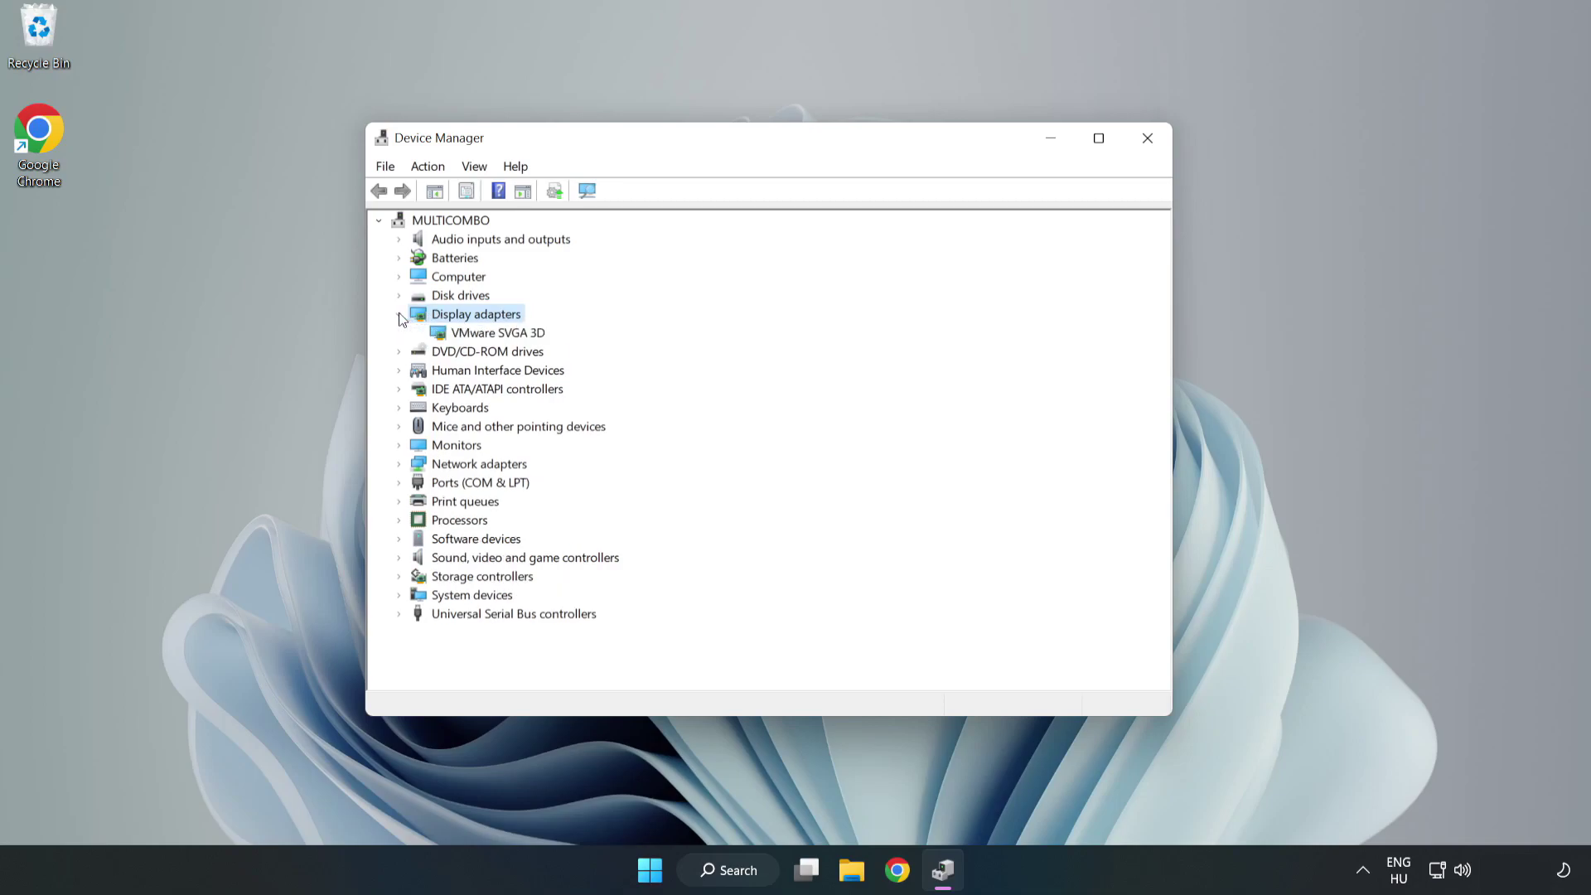
{"action": "left_click", "coordinate": [539, 328]}
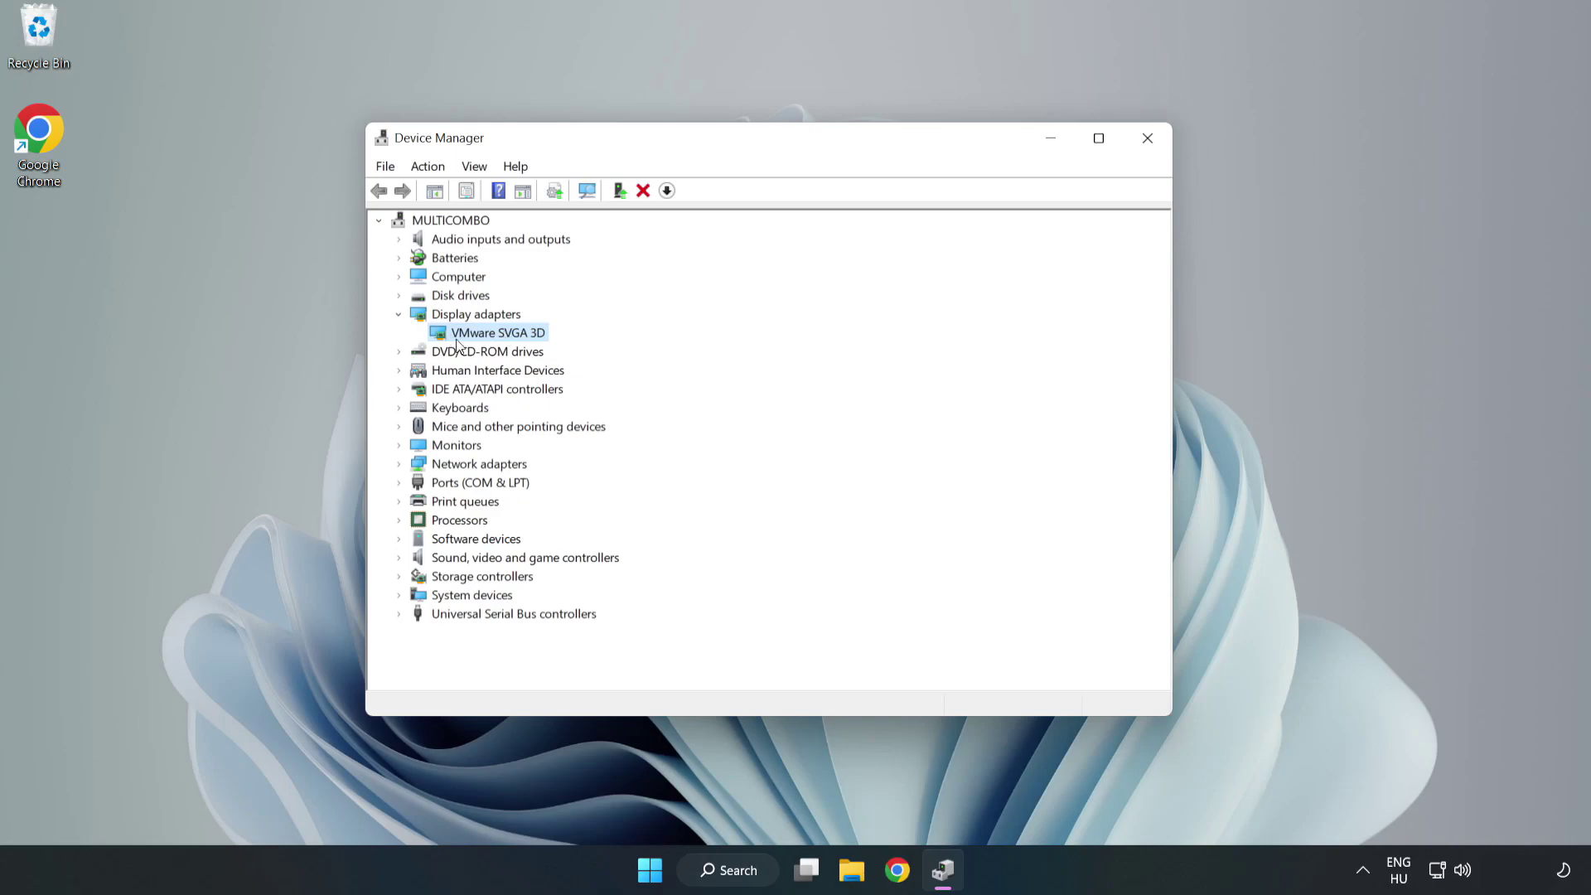
{"action": "right_click", "coordinate": [494, 339]}
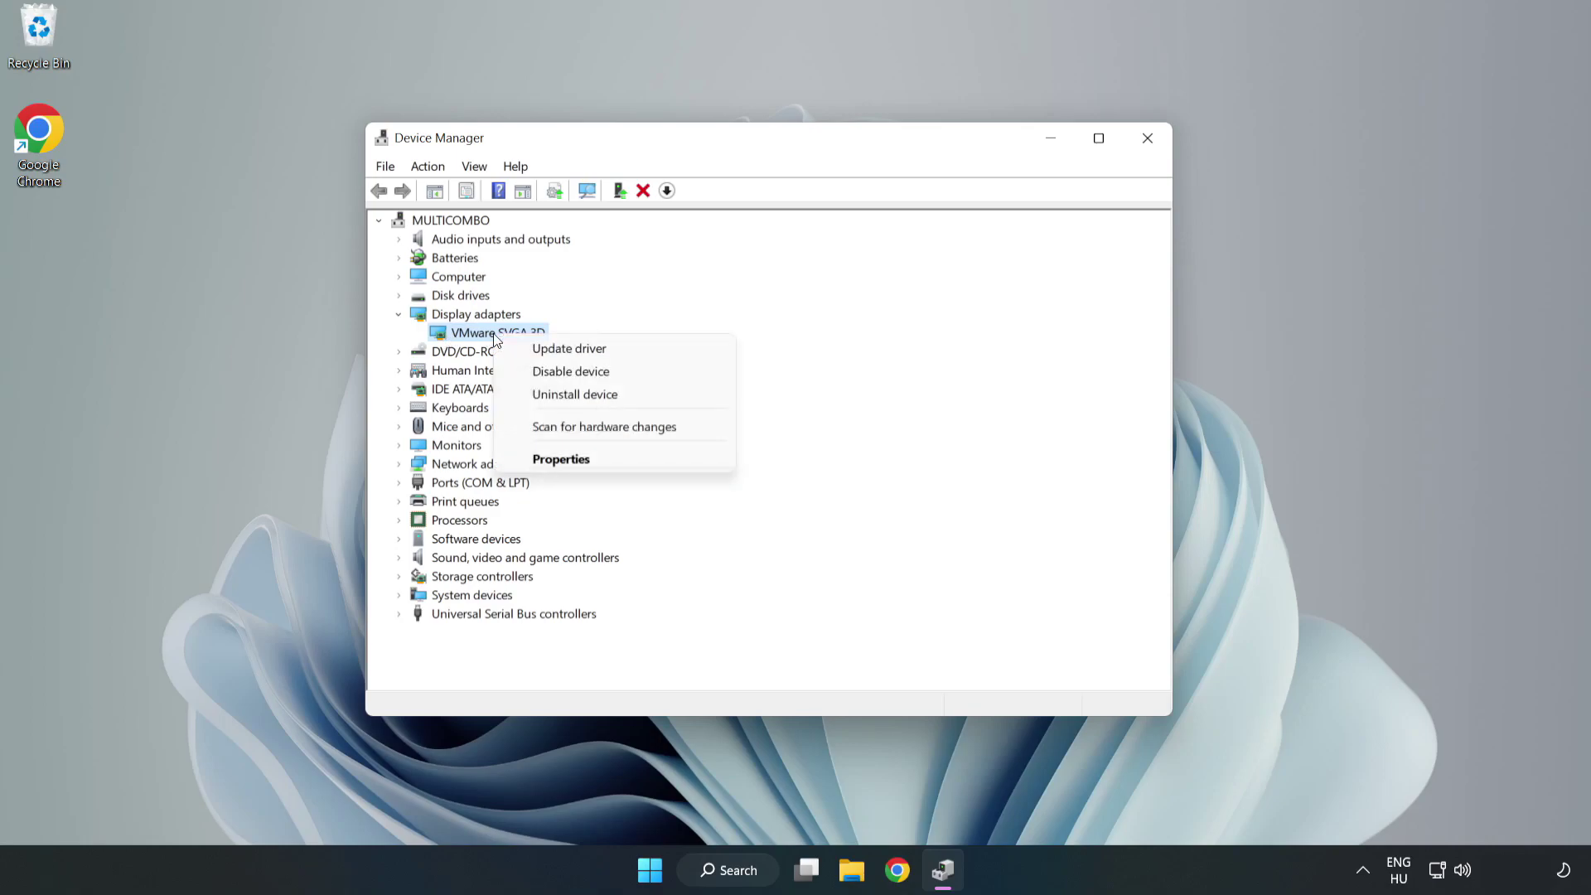
{"action": "left_click", "coordinate": [617, 357]}
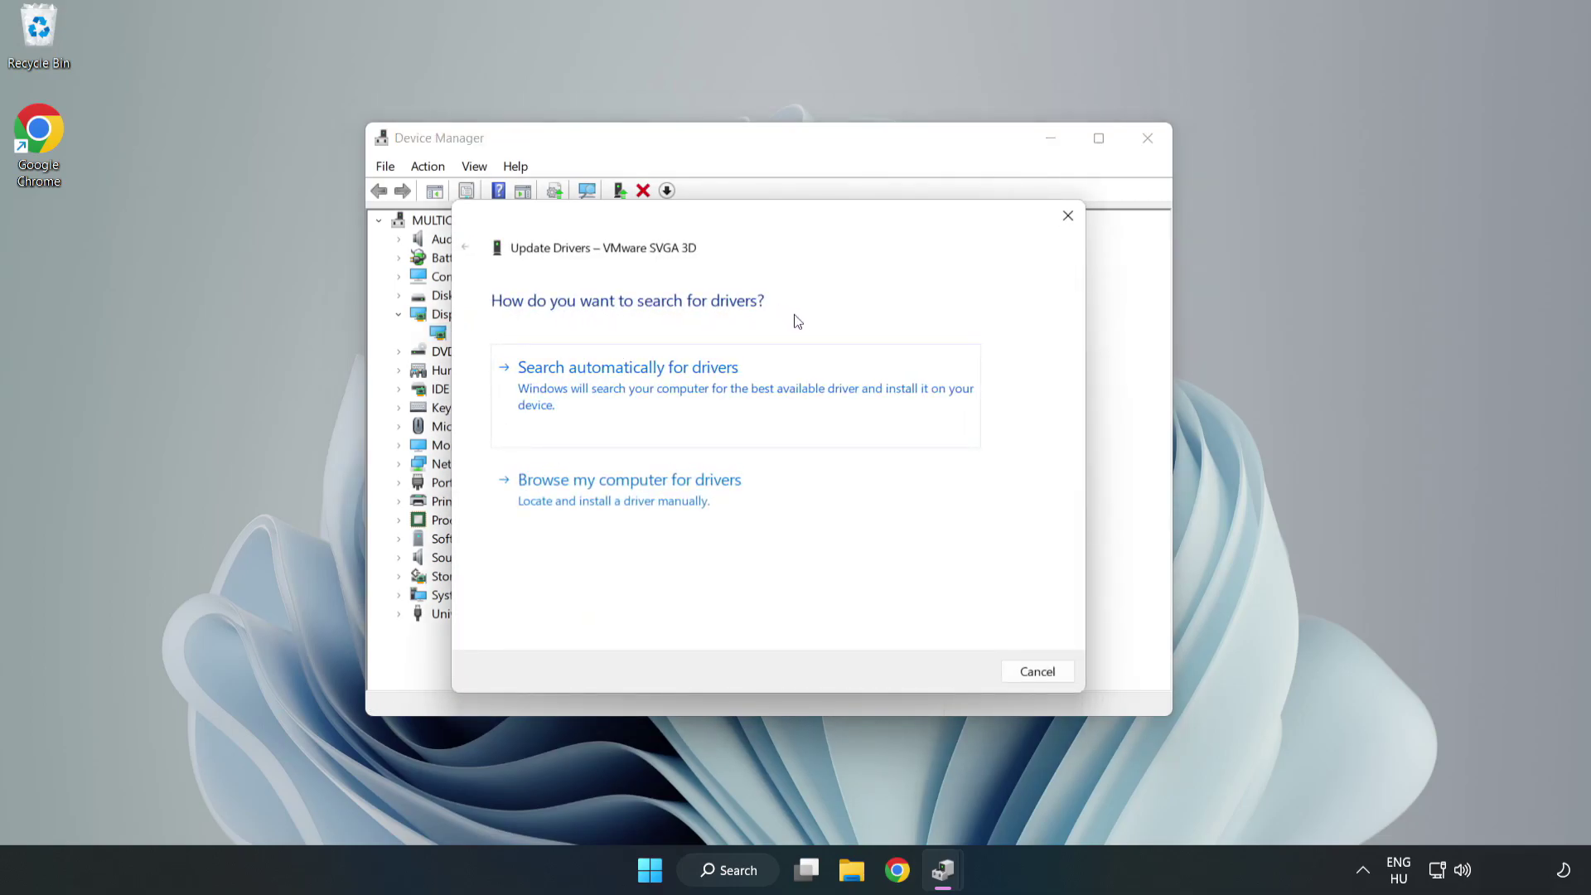
{"action": "left_click", "coordinate": [634, 388]}
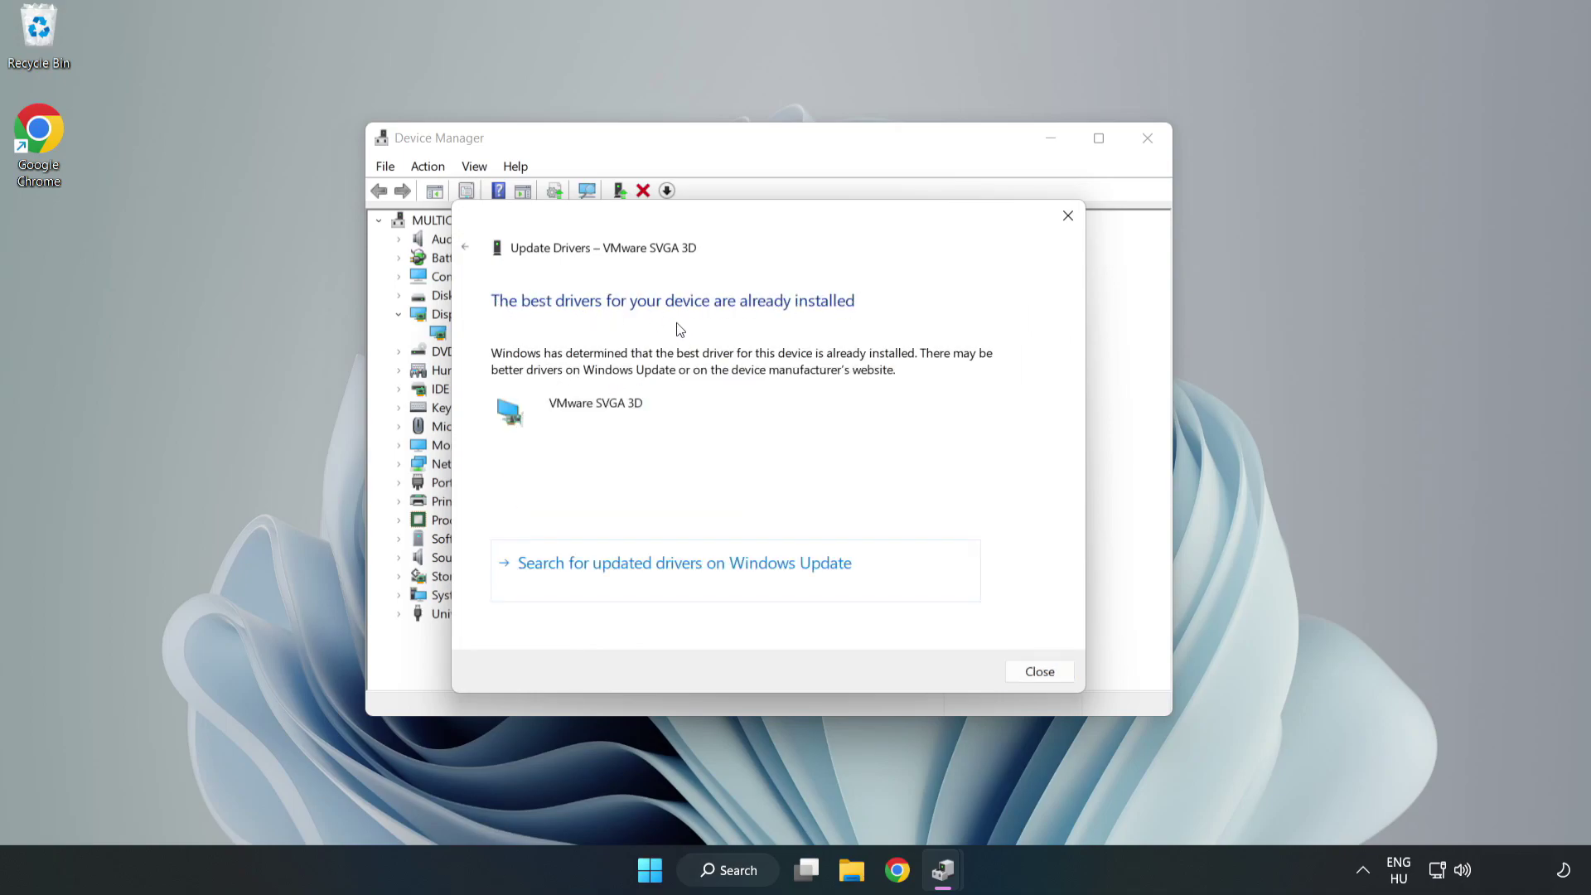
{"action": "left_click", "coordinate": [1042, 673]}
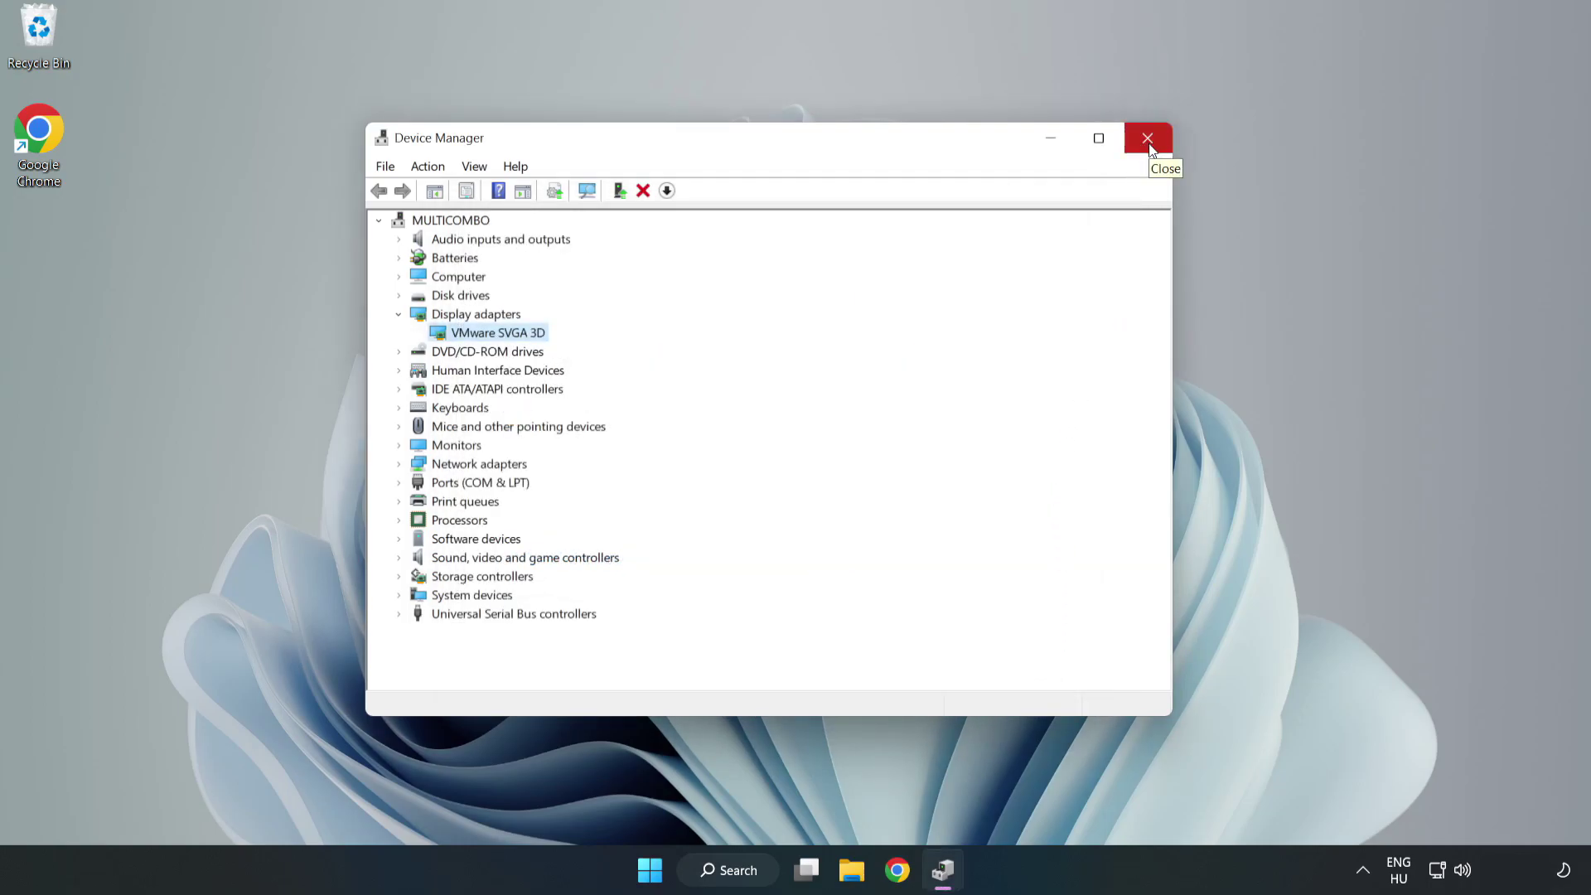
{"action": "left_click", "coordinate": [1150, 147]}
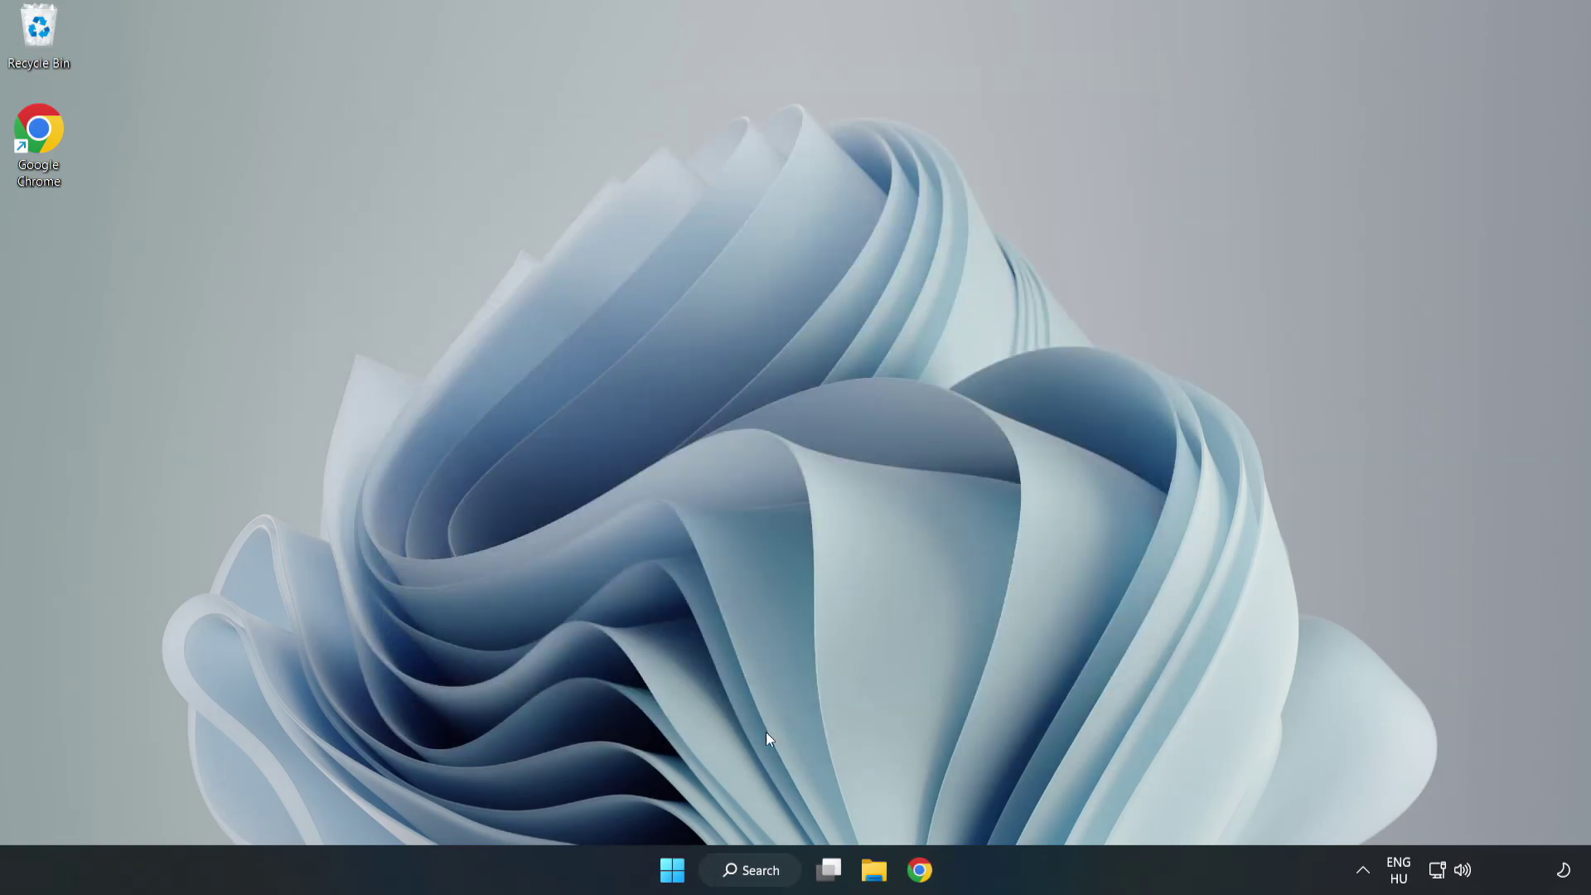
Step: Open the Windows Update settings through a Windows search, check for updates, and close Settings
{"action": "left_click", "coordinate": [764, 870]}
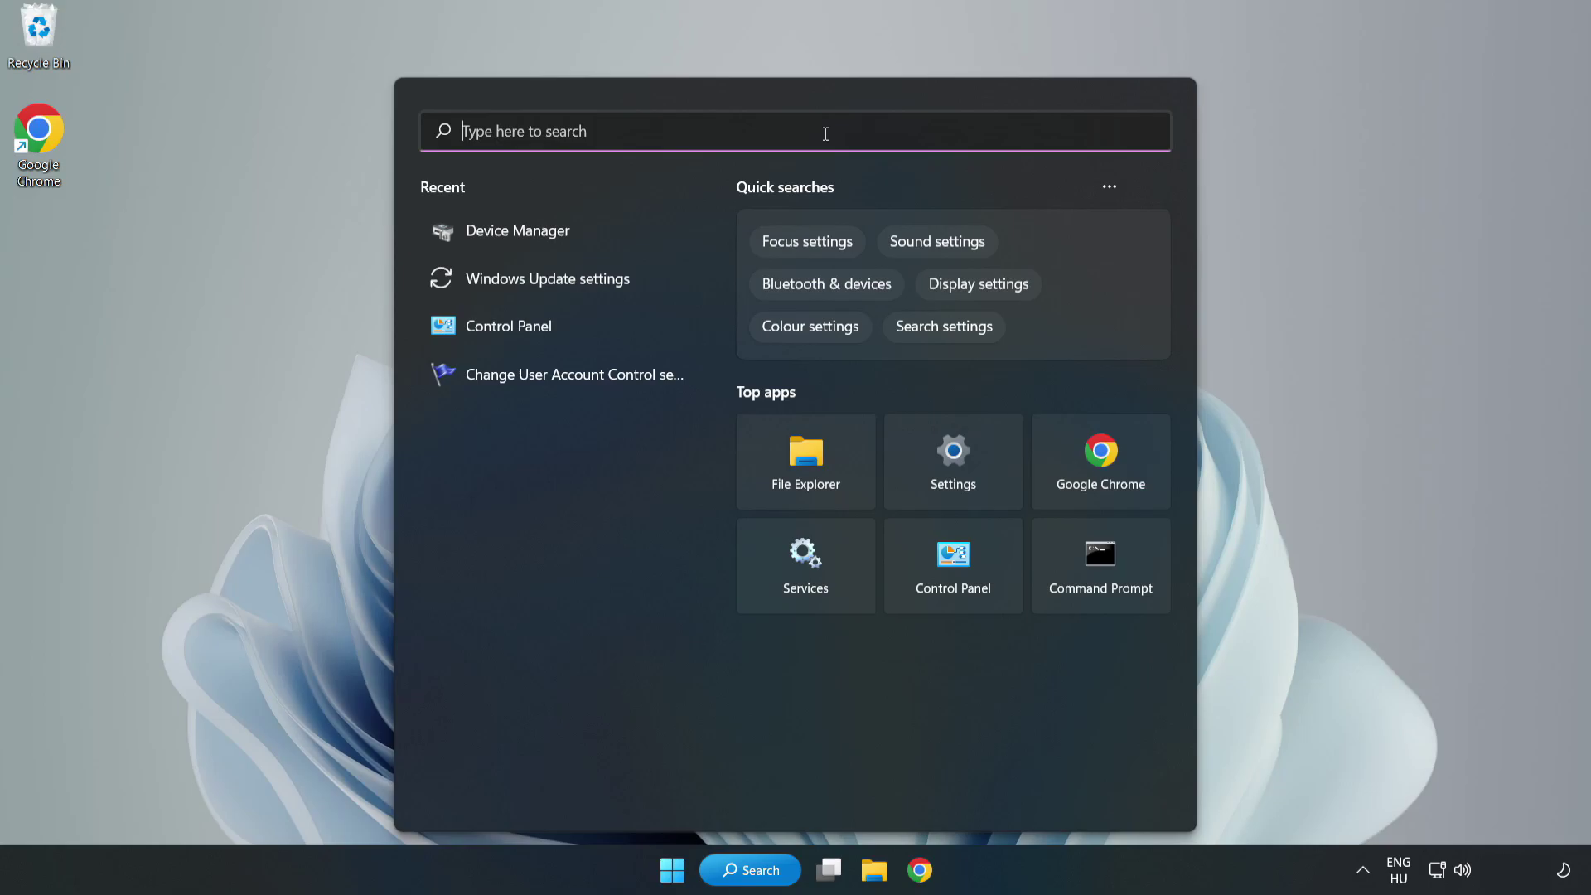
{"action": "type", "text": "updates"}
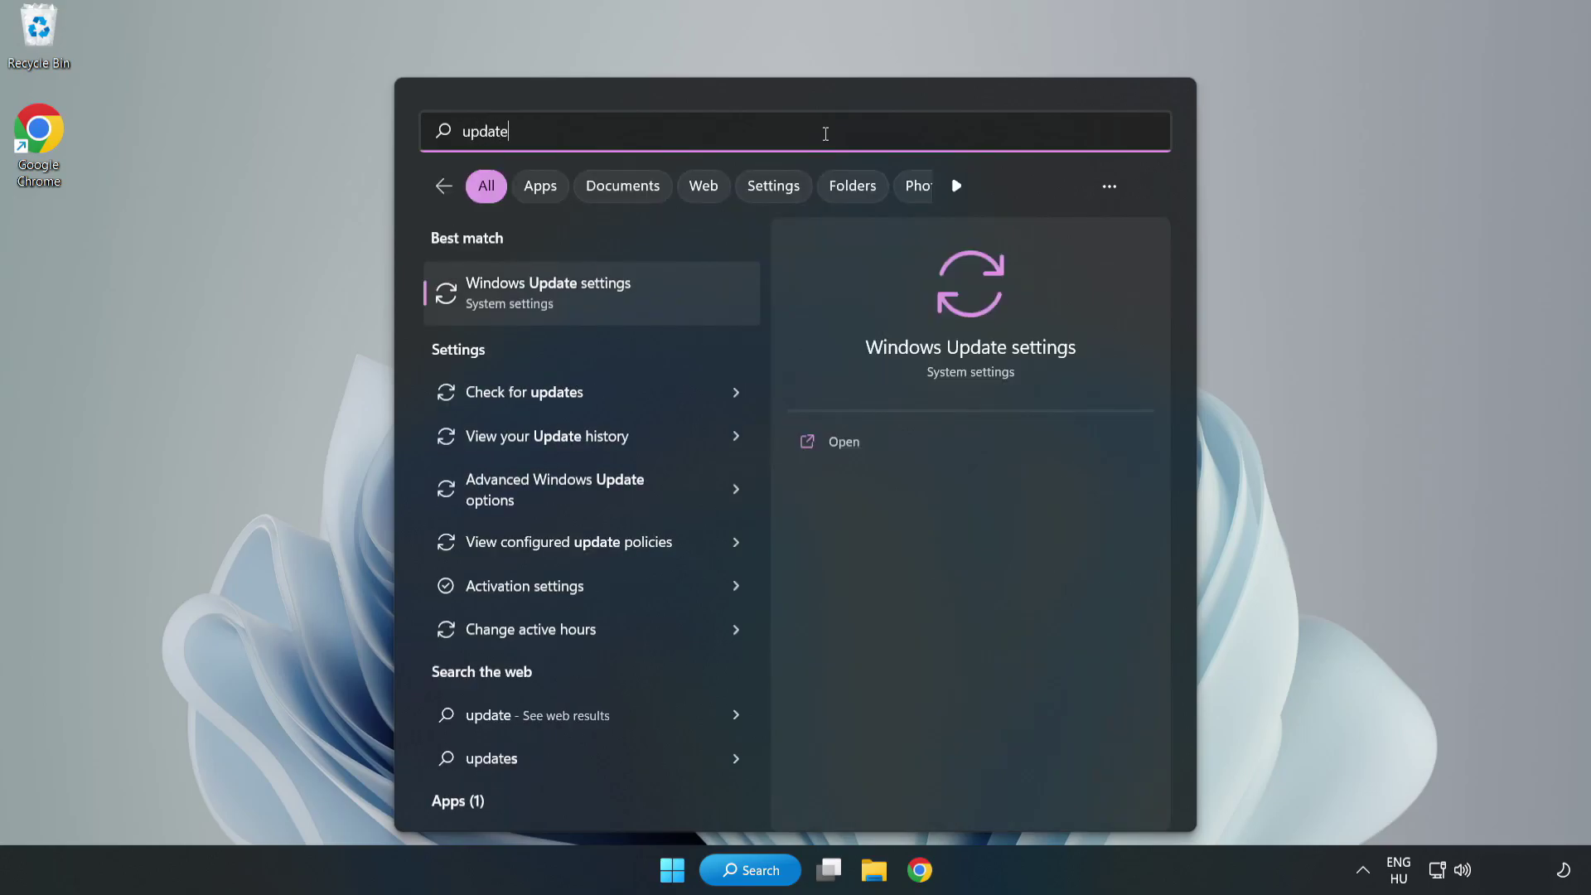
{"action": "left_click", "coordinate": [567, 297]}
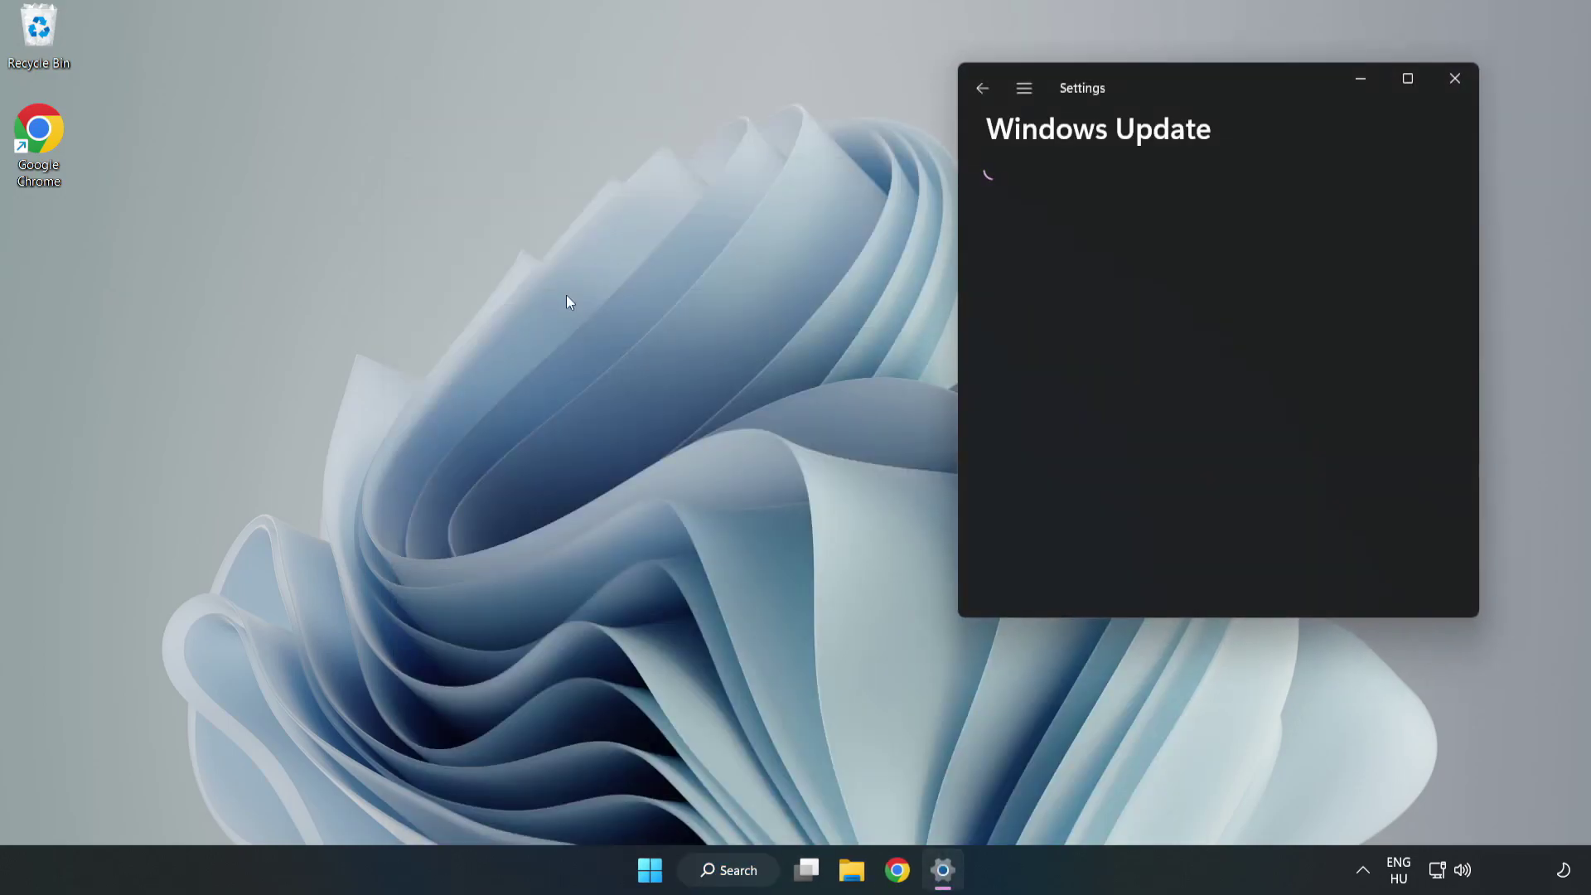
{"action": "left_click", "coordinate": [1413, 72]}
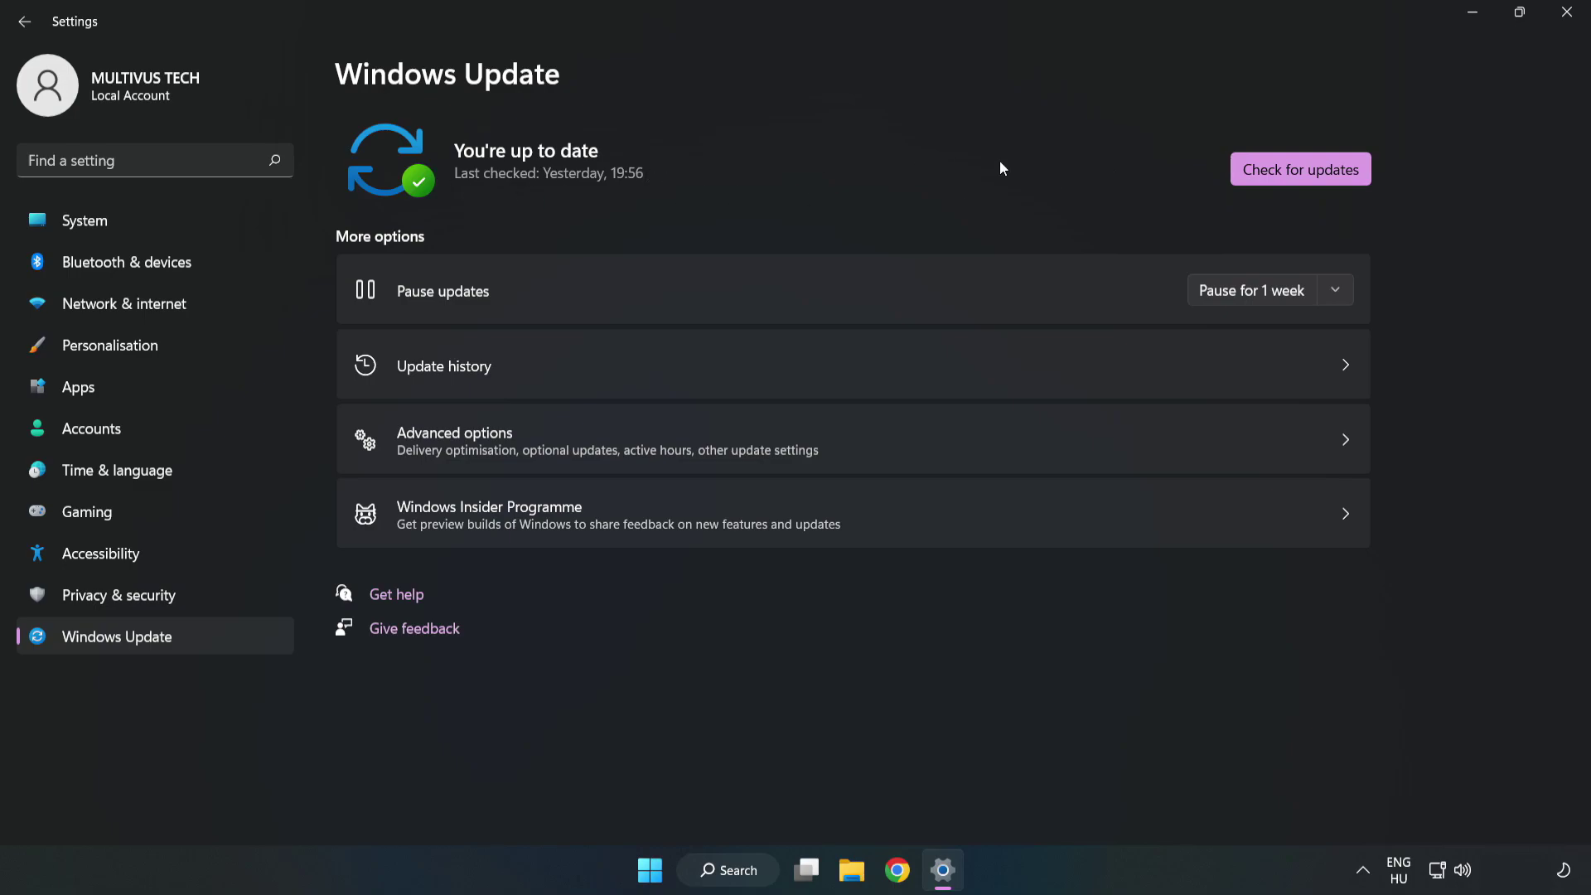
{"action": "left_click", "coordinate": [1306, 172]}
{"action": "left_click", "coordinate": [1570, 22]}
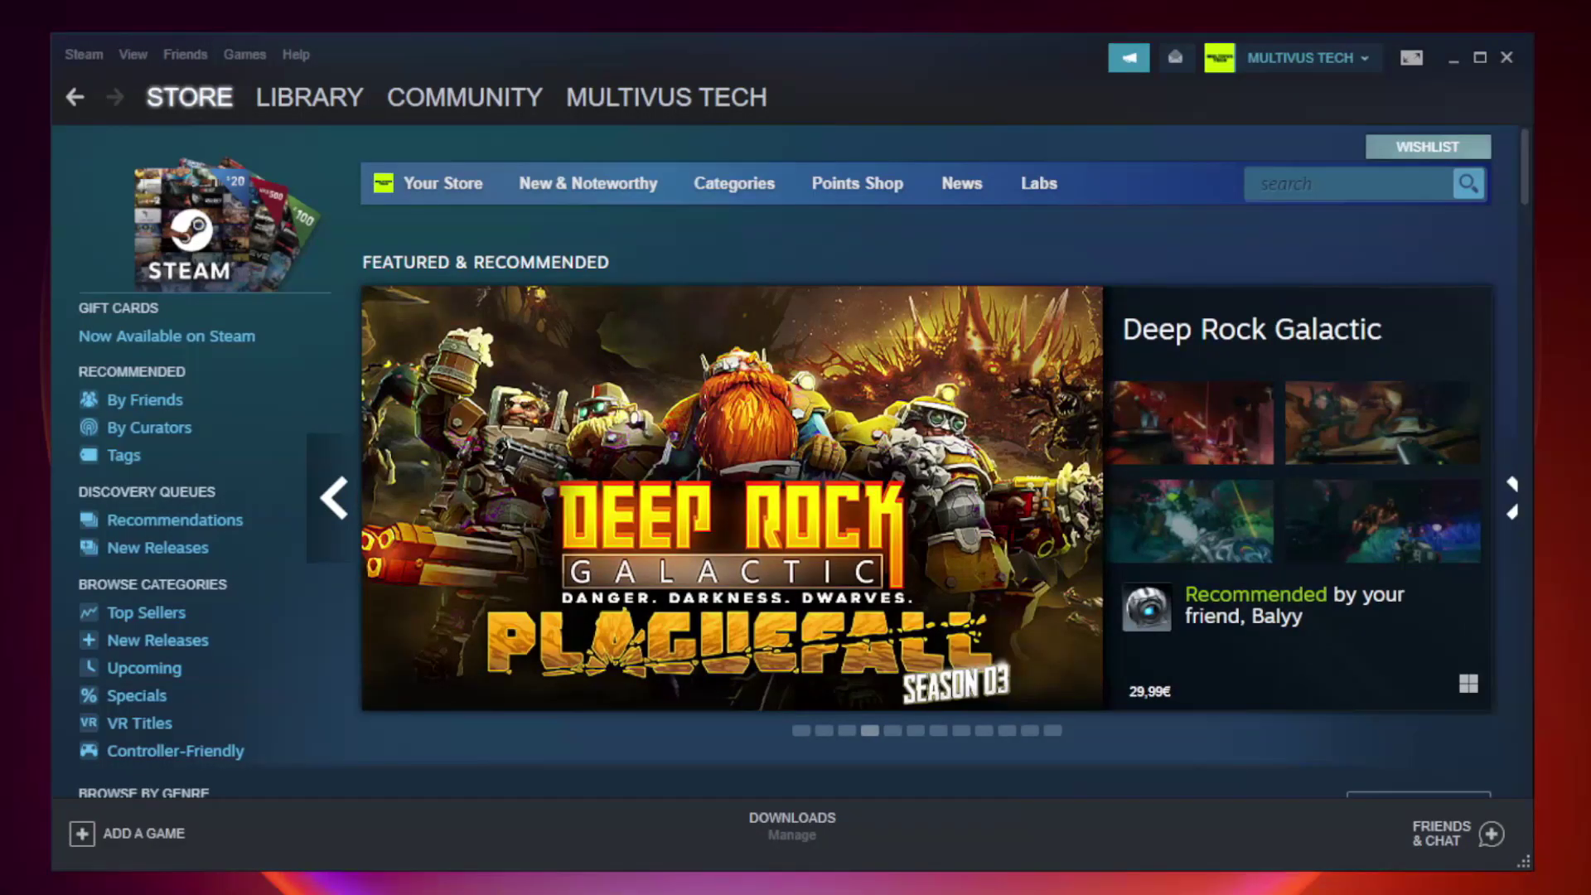
Step: In Steam, verify the integrity of the local game files for YOUR NOT WORKING GAME from the library's favorites
{"action": "mouse_move", "coordinate": [335, 108]}
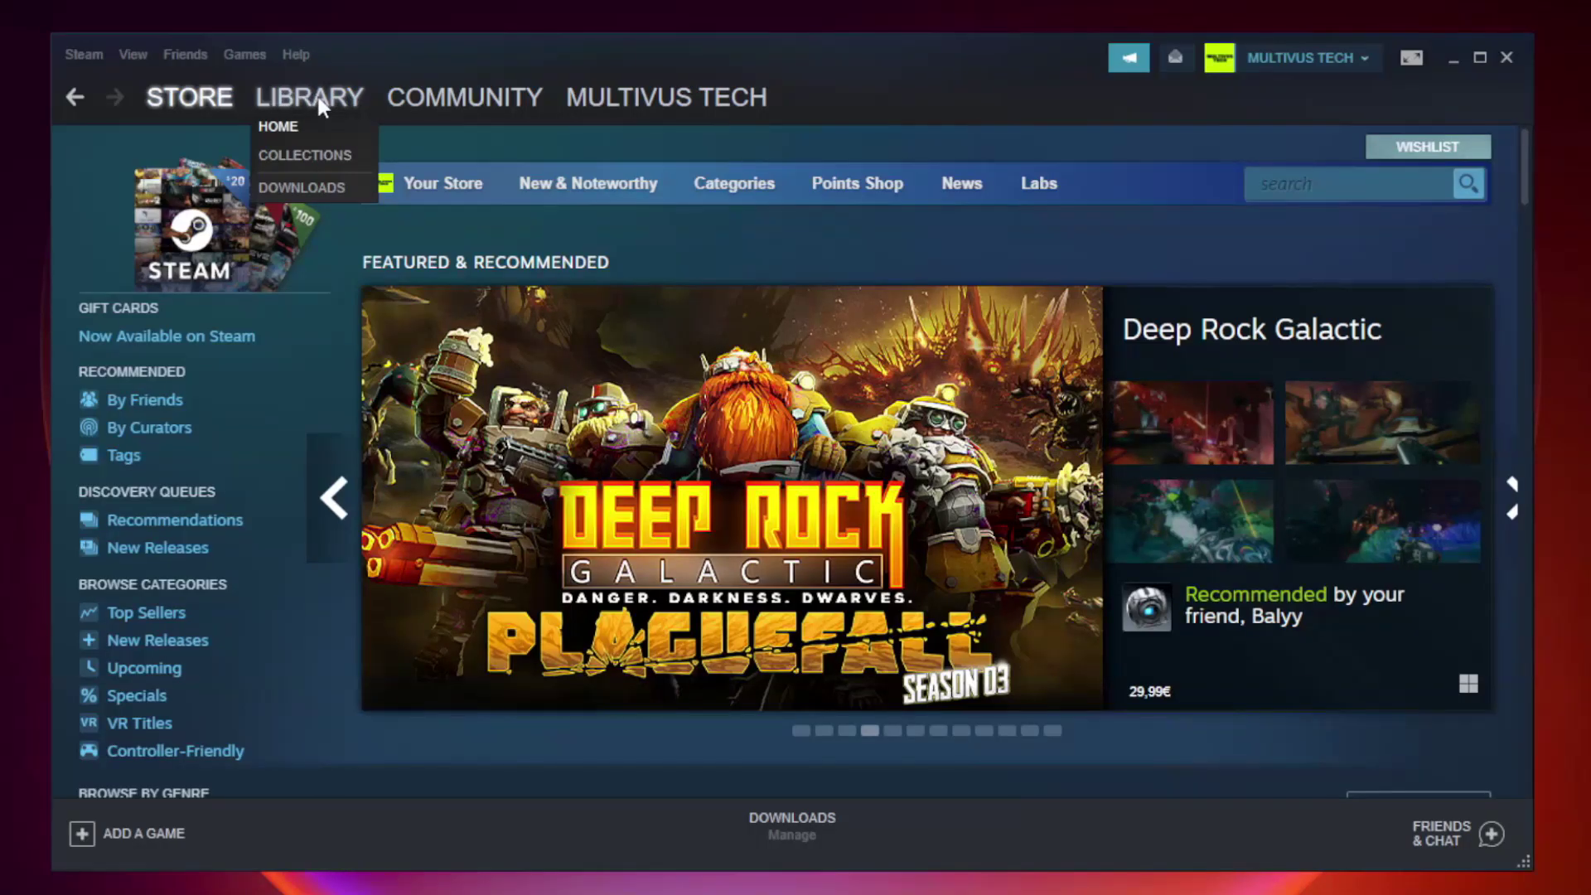
{"action": "left_click", "coordinate": [321, 107]}
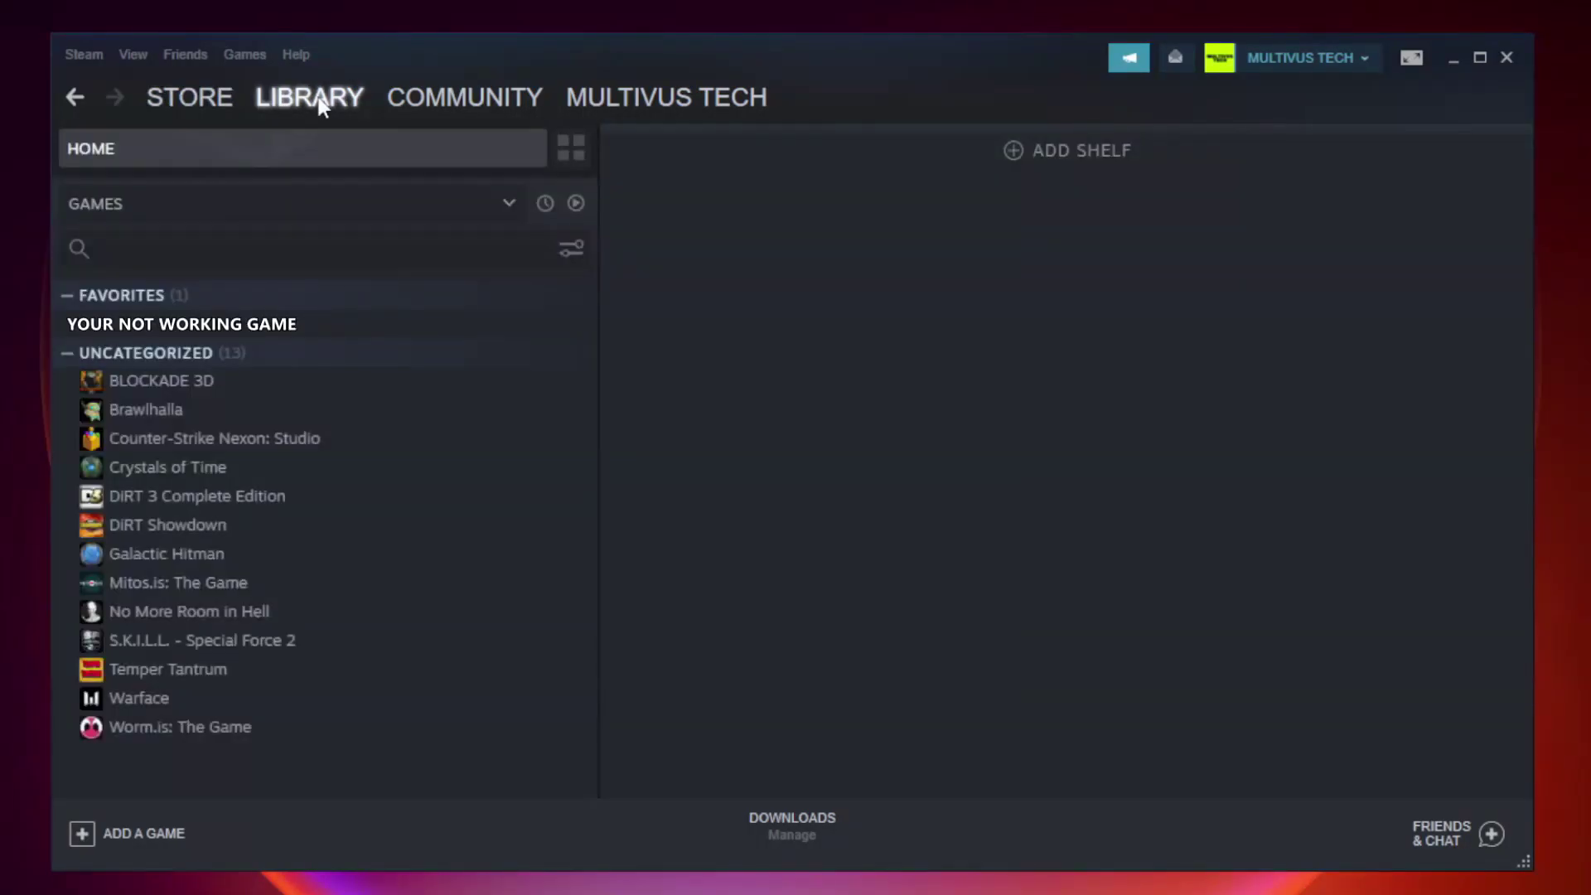
{"action": "left_click", "coordinate": [343, 324]}
{"action": "right_click", "coordinate": [345, 330]}
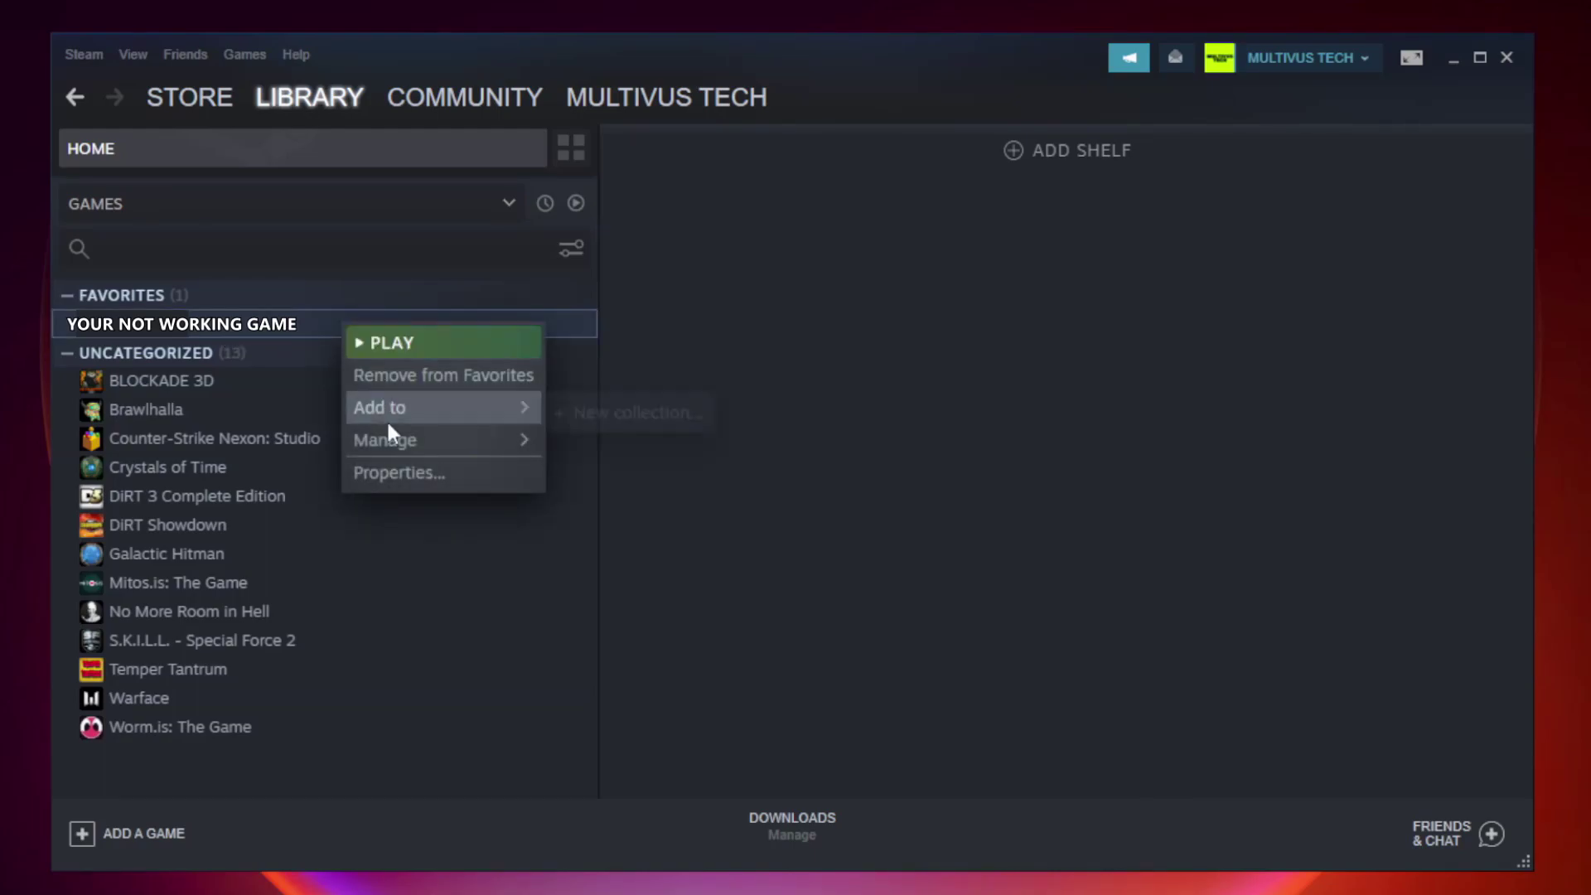
{"action": "left_click", "coordinate": [437, 470]}
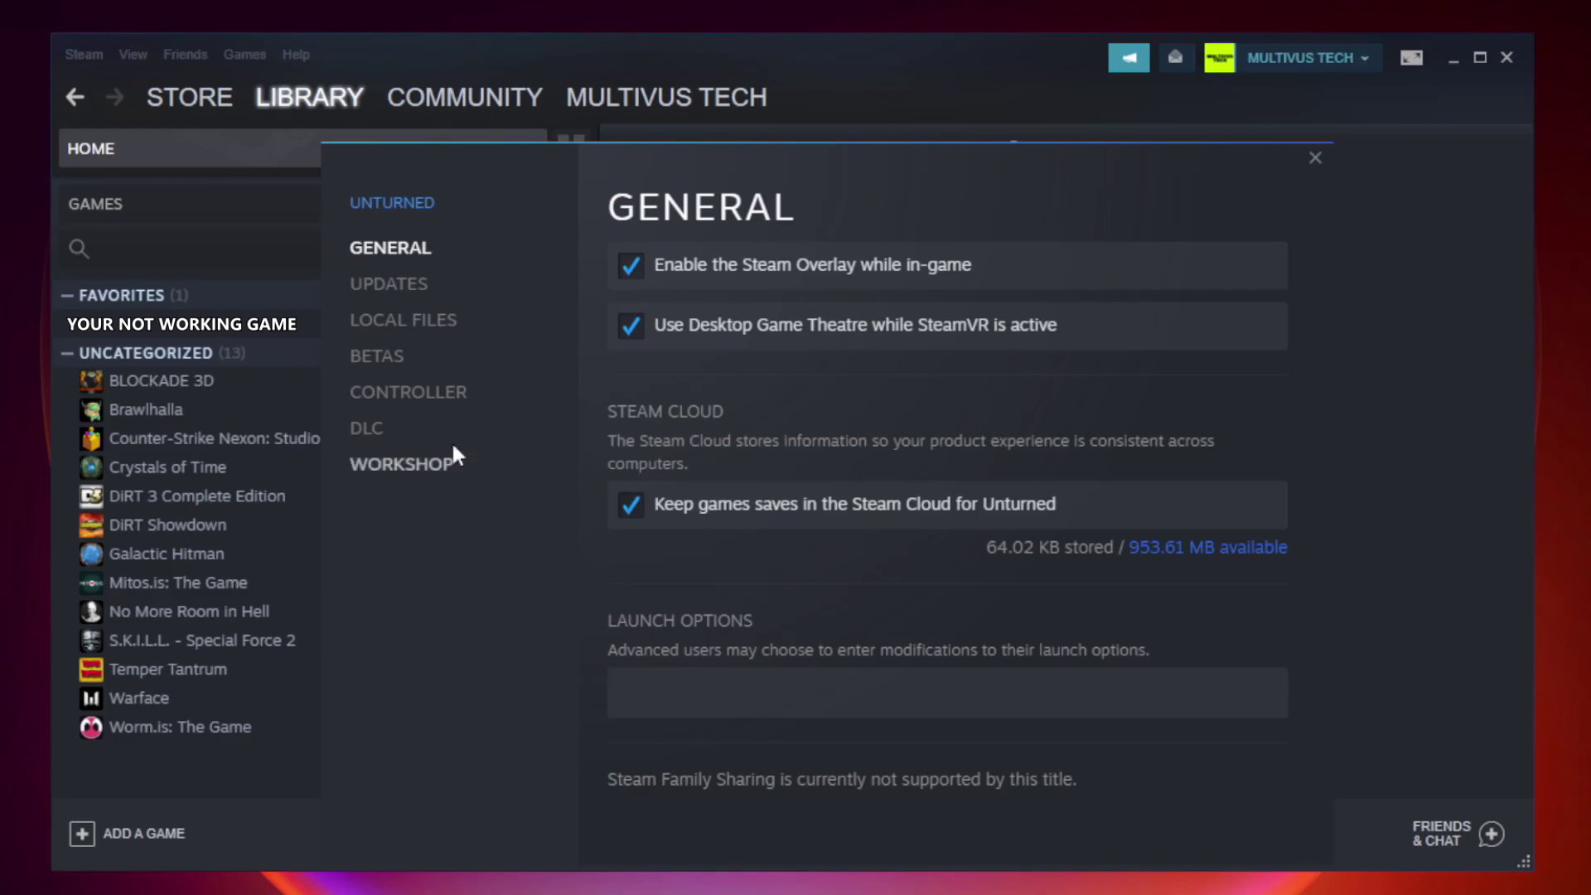
{"action": "left_click", "coordinate": [422, 326]}
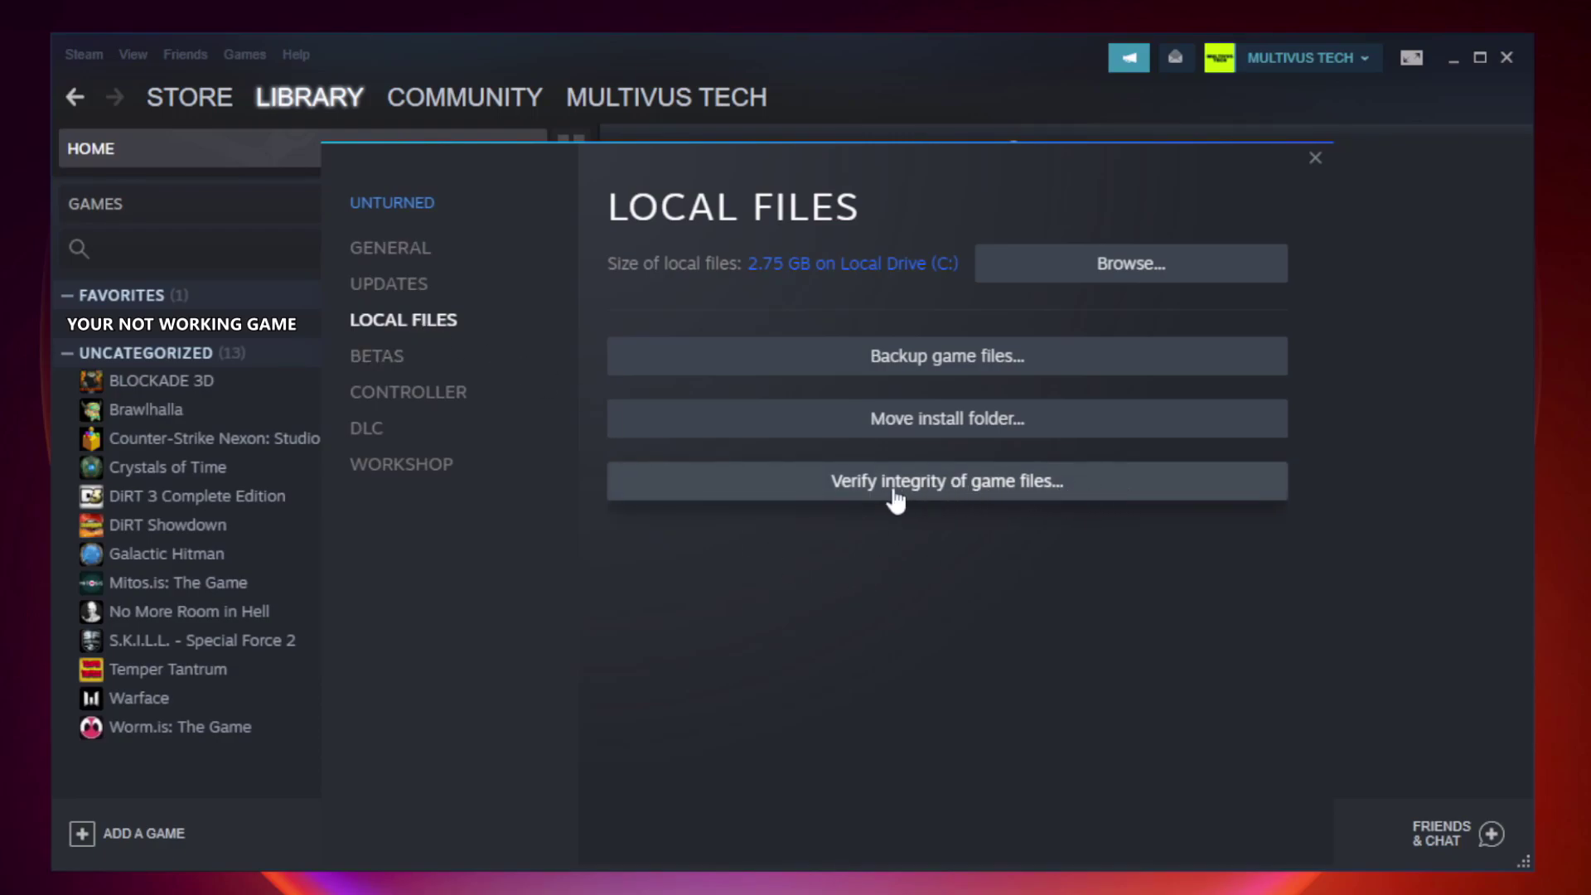
{"action": "left_click", "coordinate": [960, 496]}
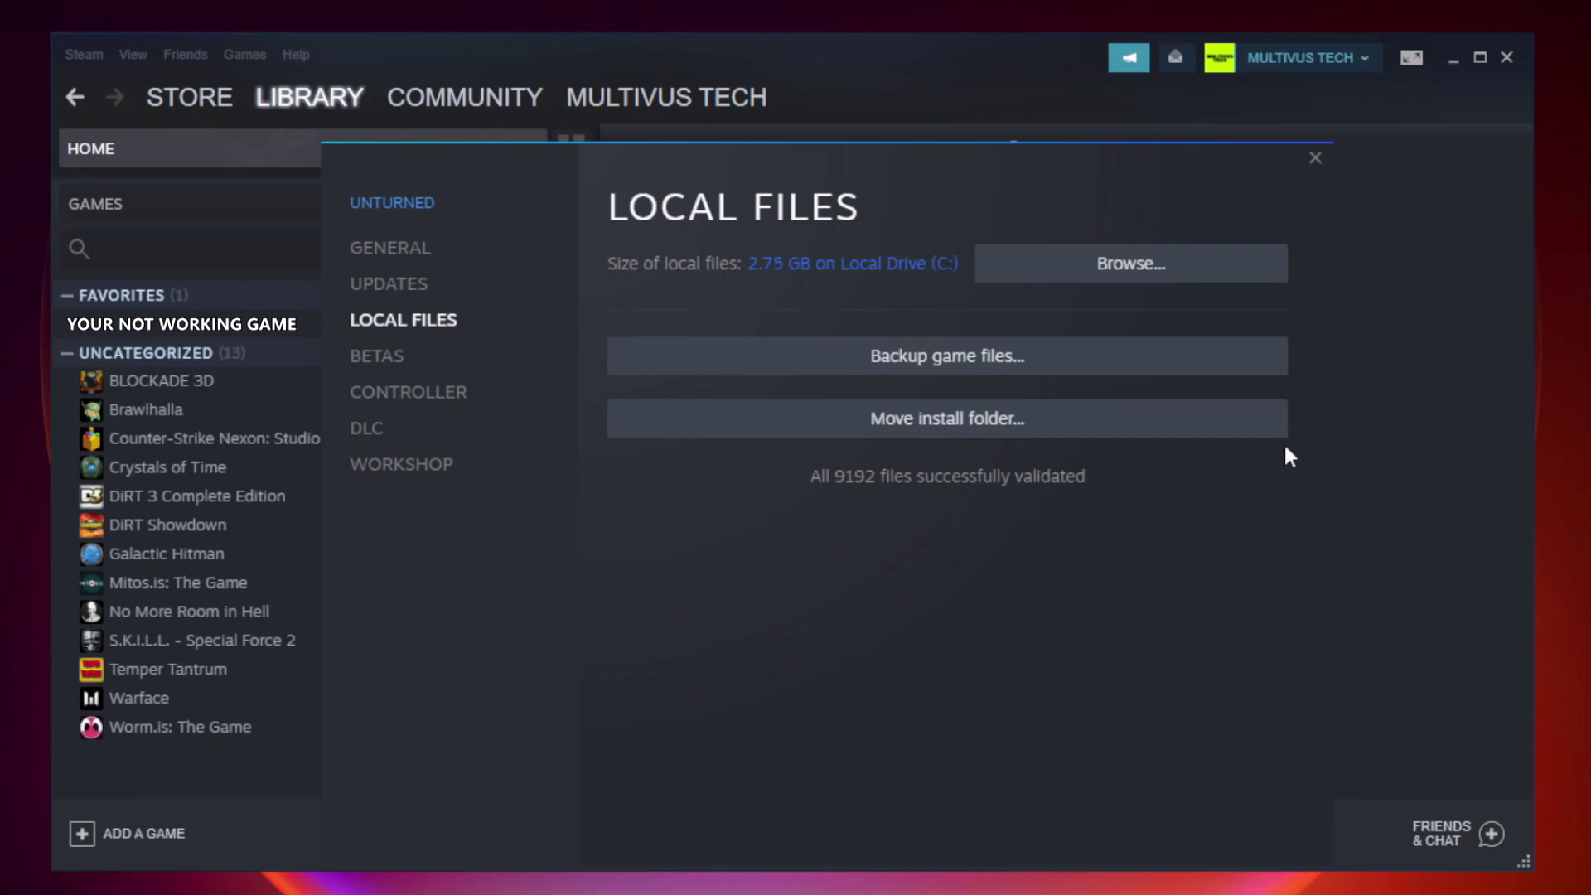
Step: Browse the game's install folder and open the properties of the YOUR NOT WORKING GAME shortcut
{"action": "left_click", "coordinate": [1137, 286]}
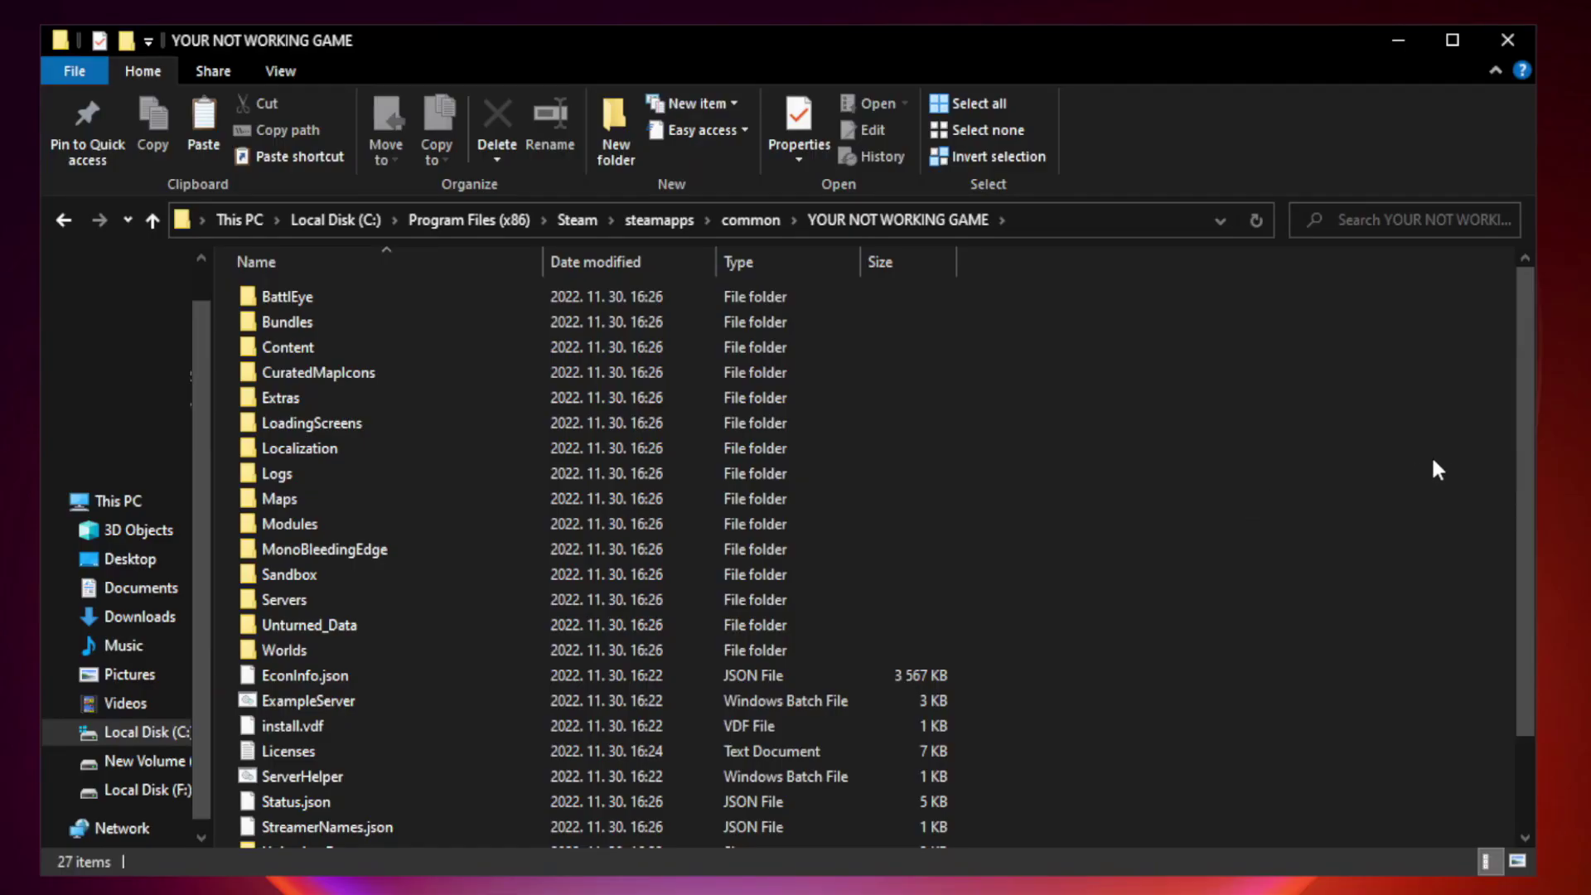
{"action": "left_click_drag", "start_coordinate": [1526, 434], "coordinate": [1528, 570]}
{"action": "left_click", "coordinate": [548, 835]}
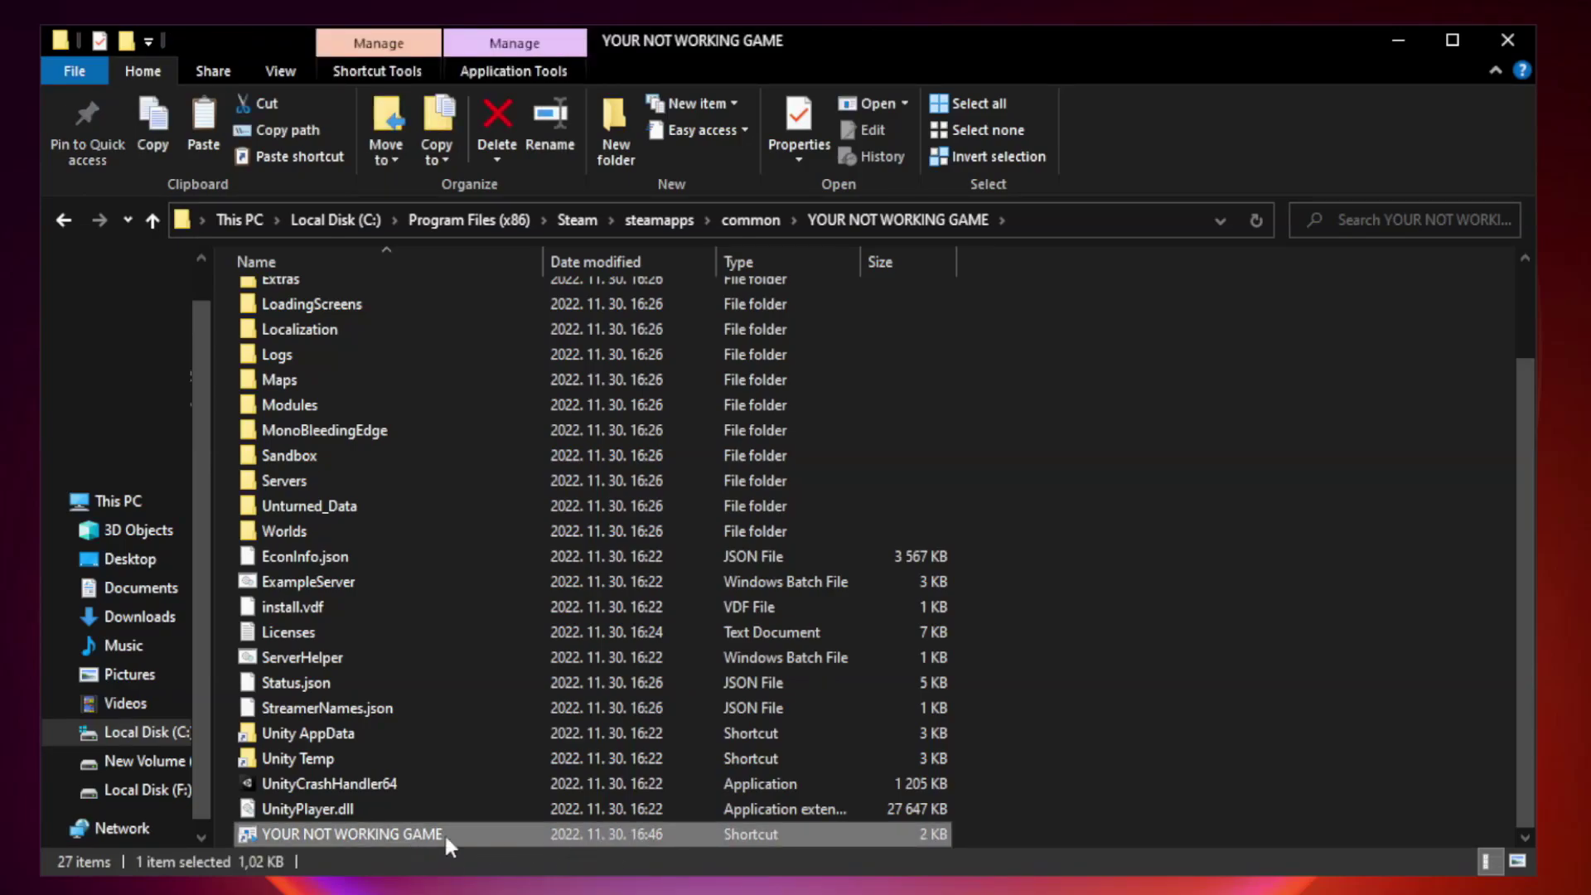
{"action": "right_click", "coordinate": [538, 833]}
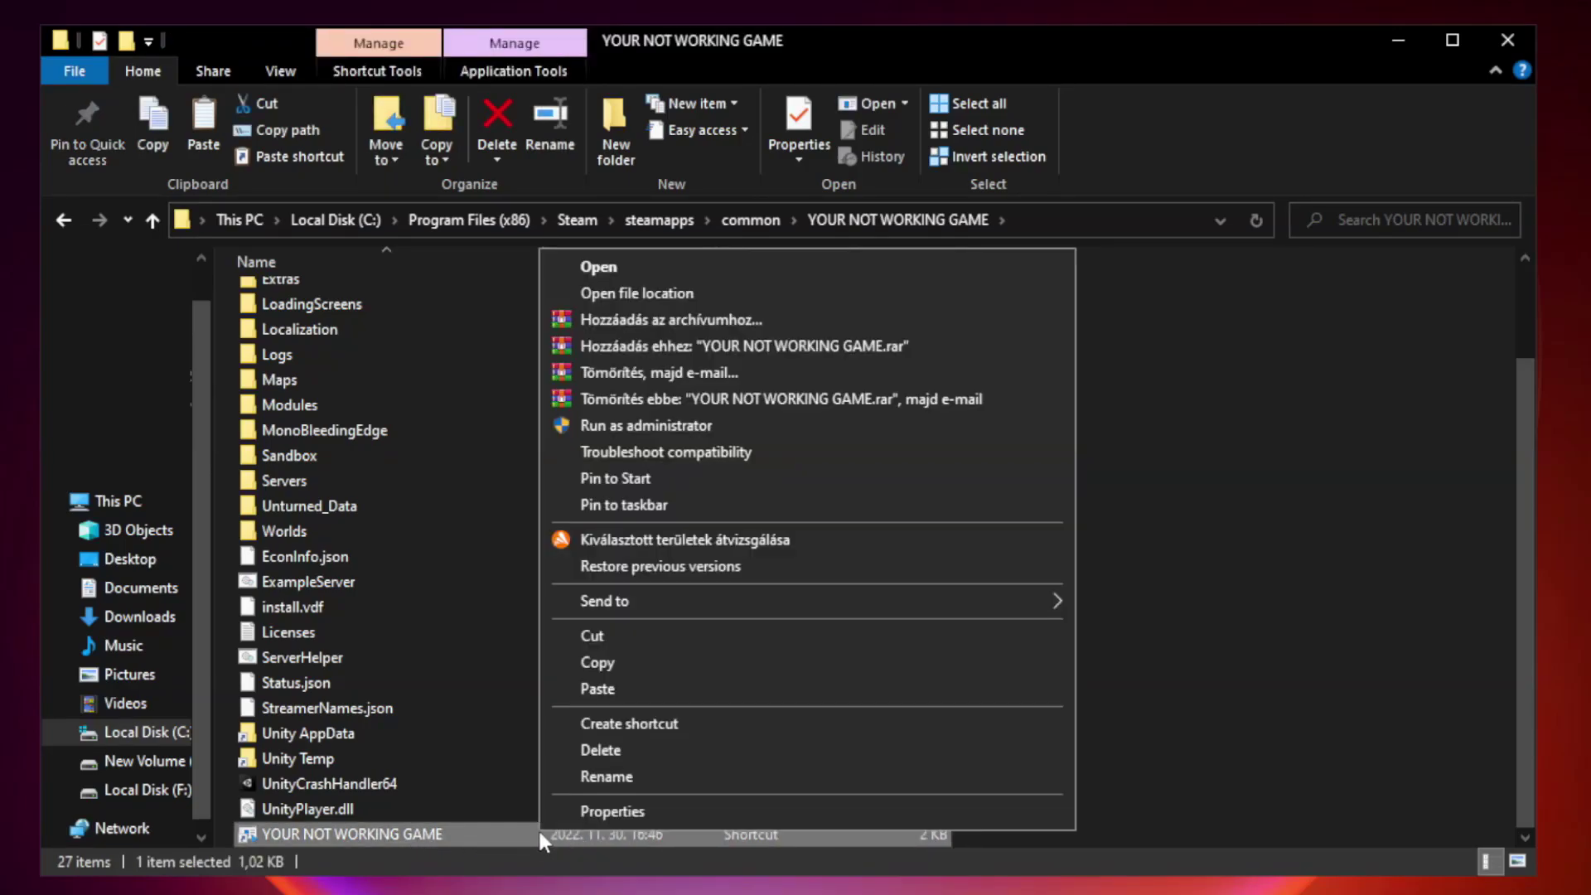
{"action": "left_click", "coordinate": [802, 812]}
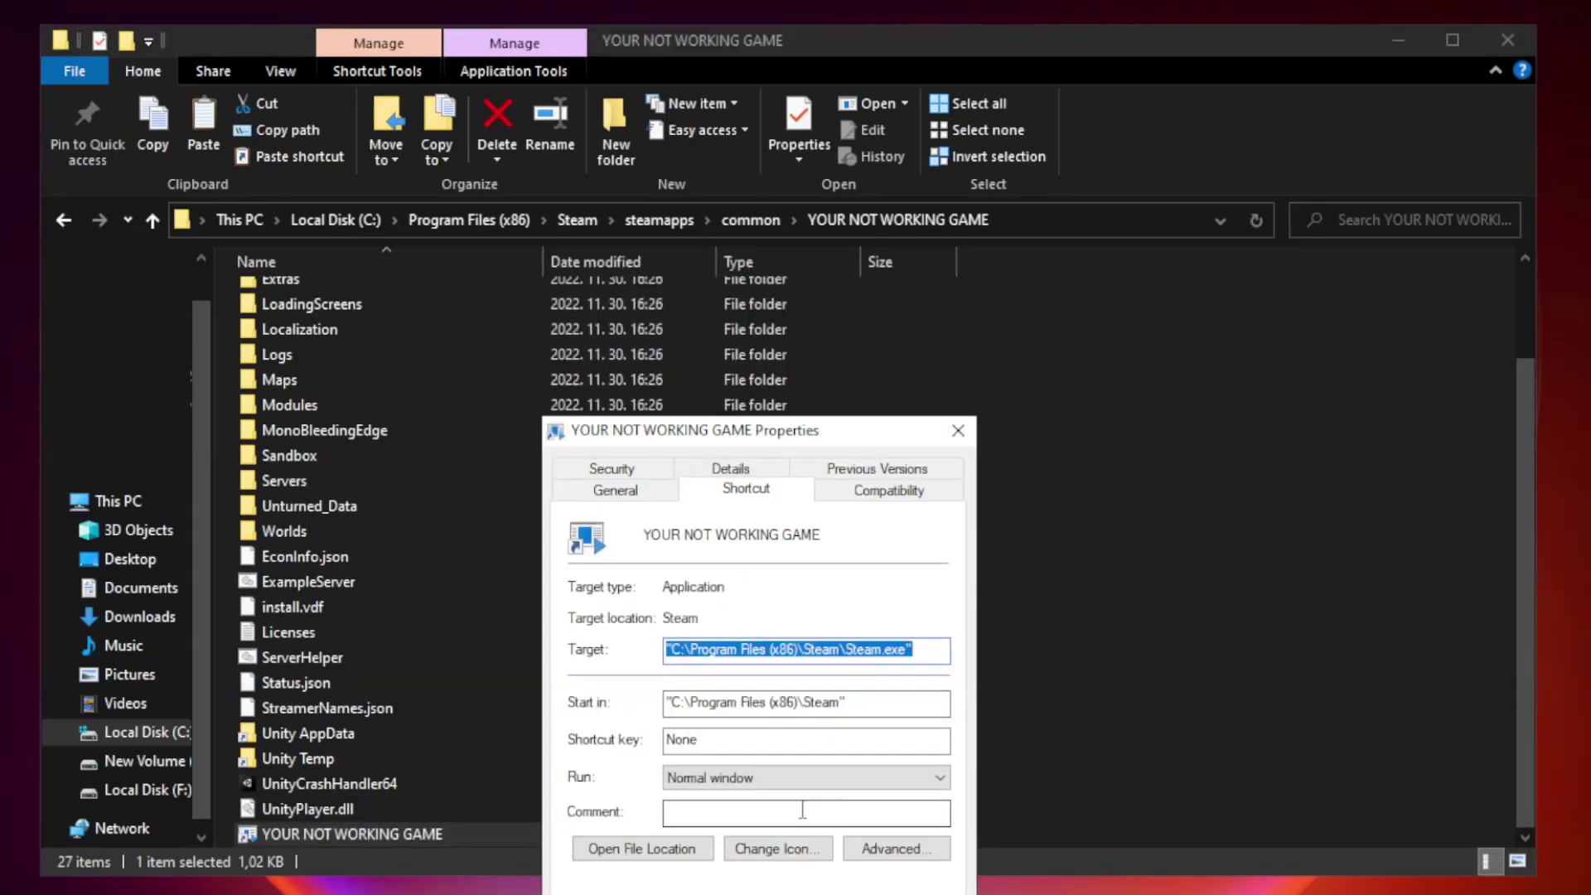
{"action": "left_click_drag", "start_coordinate": [791, 438], "coordinate": [790, 179]}
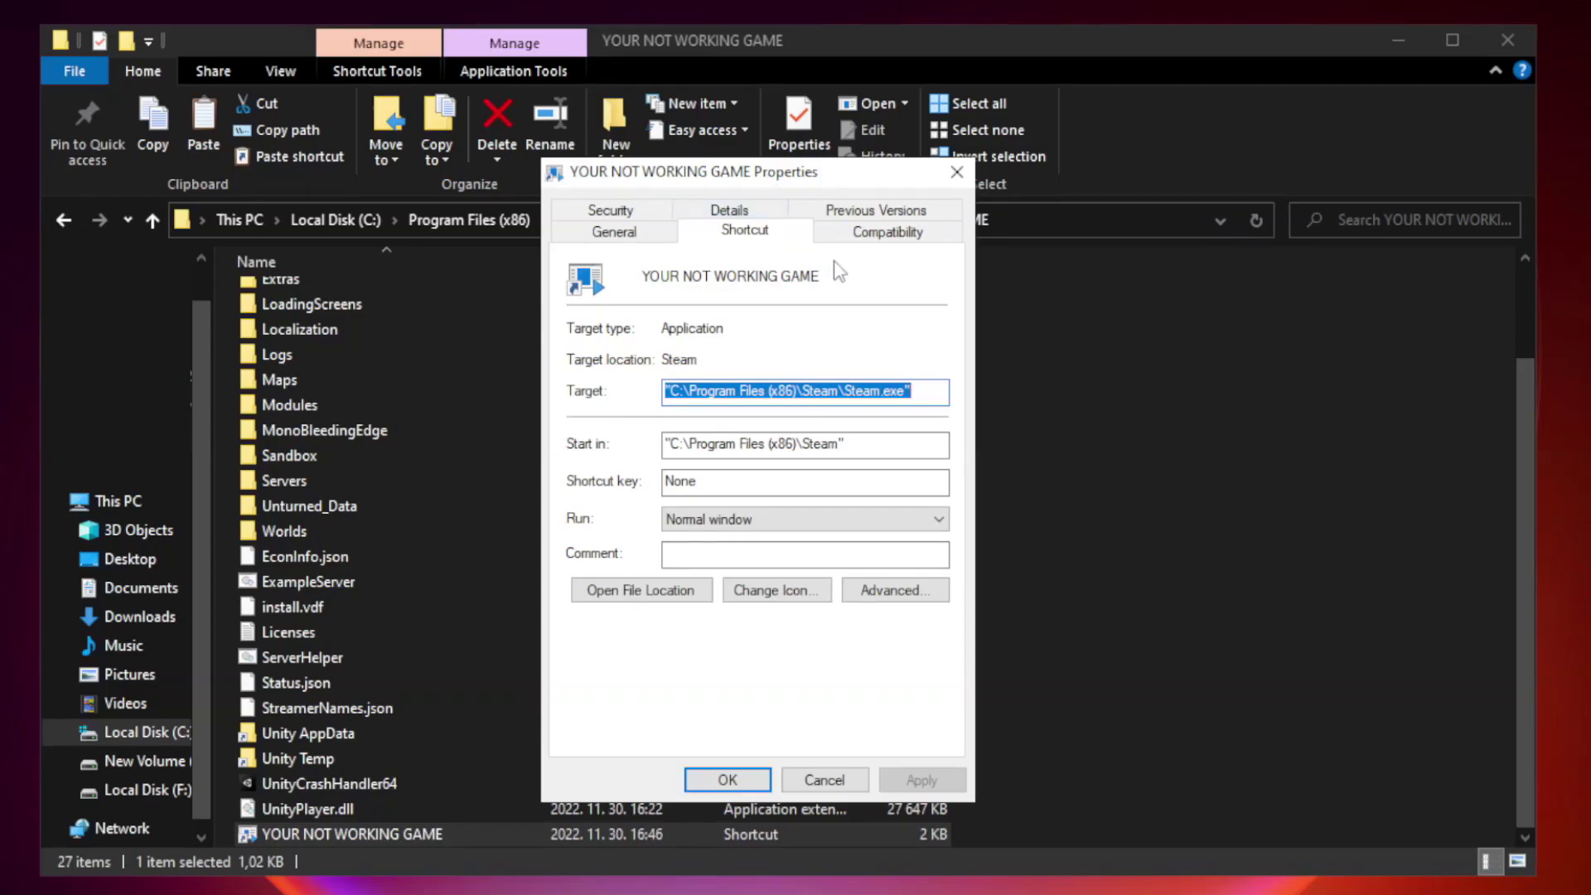
Step: Enable compatibility mode for the game shortcut and set it to Windows 8
{"action": "left_click", "coordinate": [884, 242]}
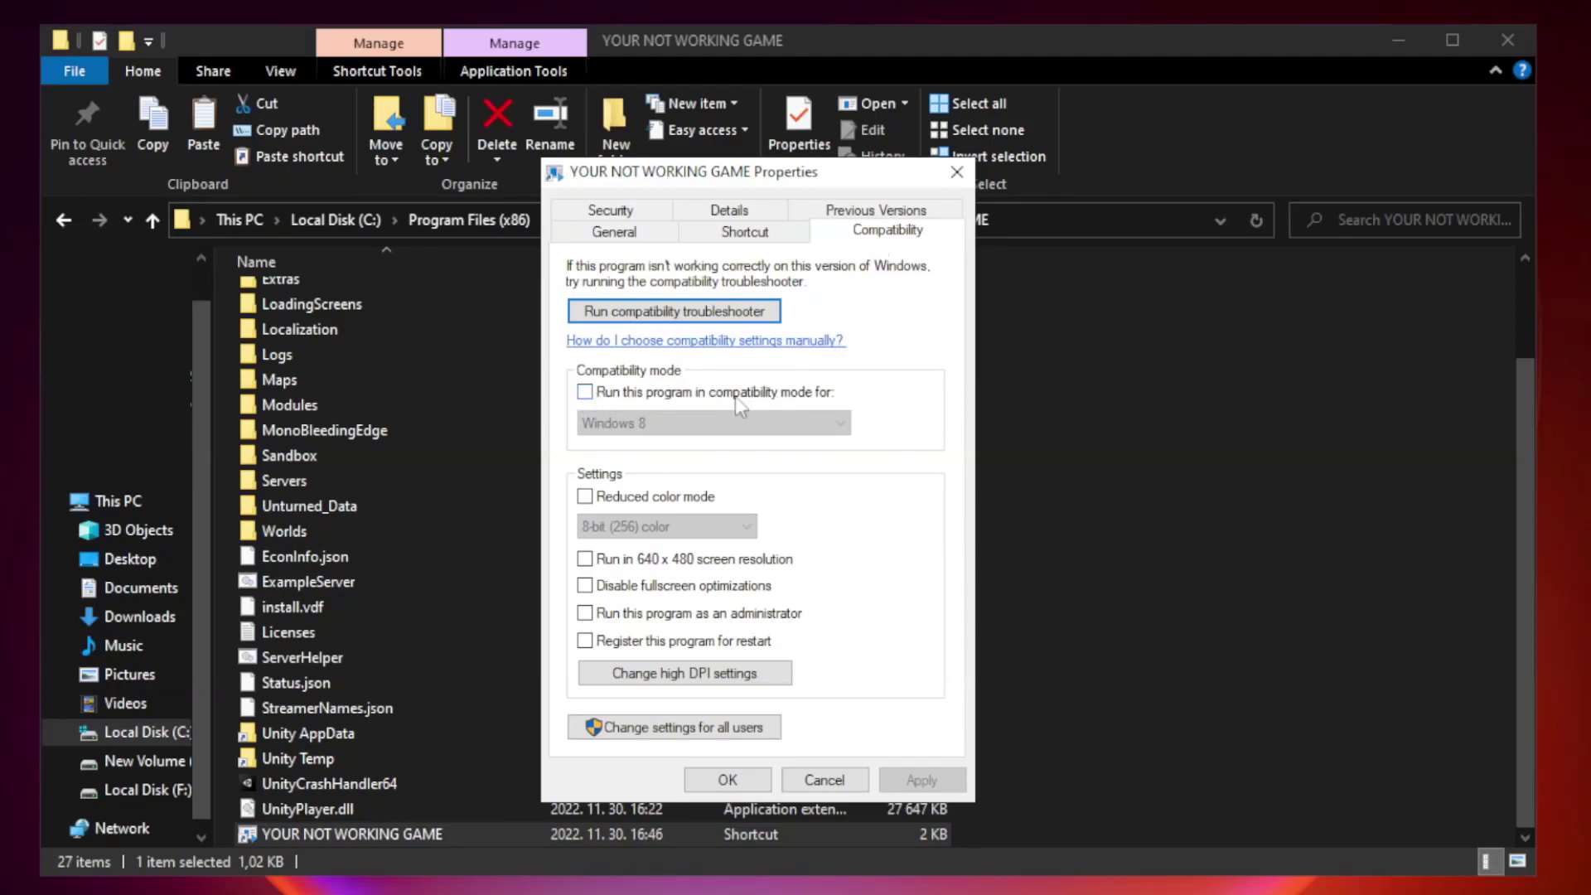
{"action": "left_click", "coordinate": [634, 398]}
{"action": "left_click", "coordinate": [713, 423]}
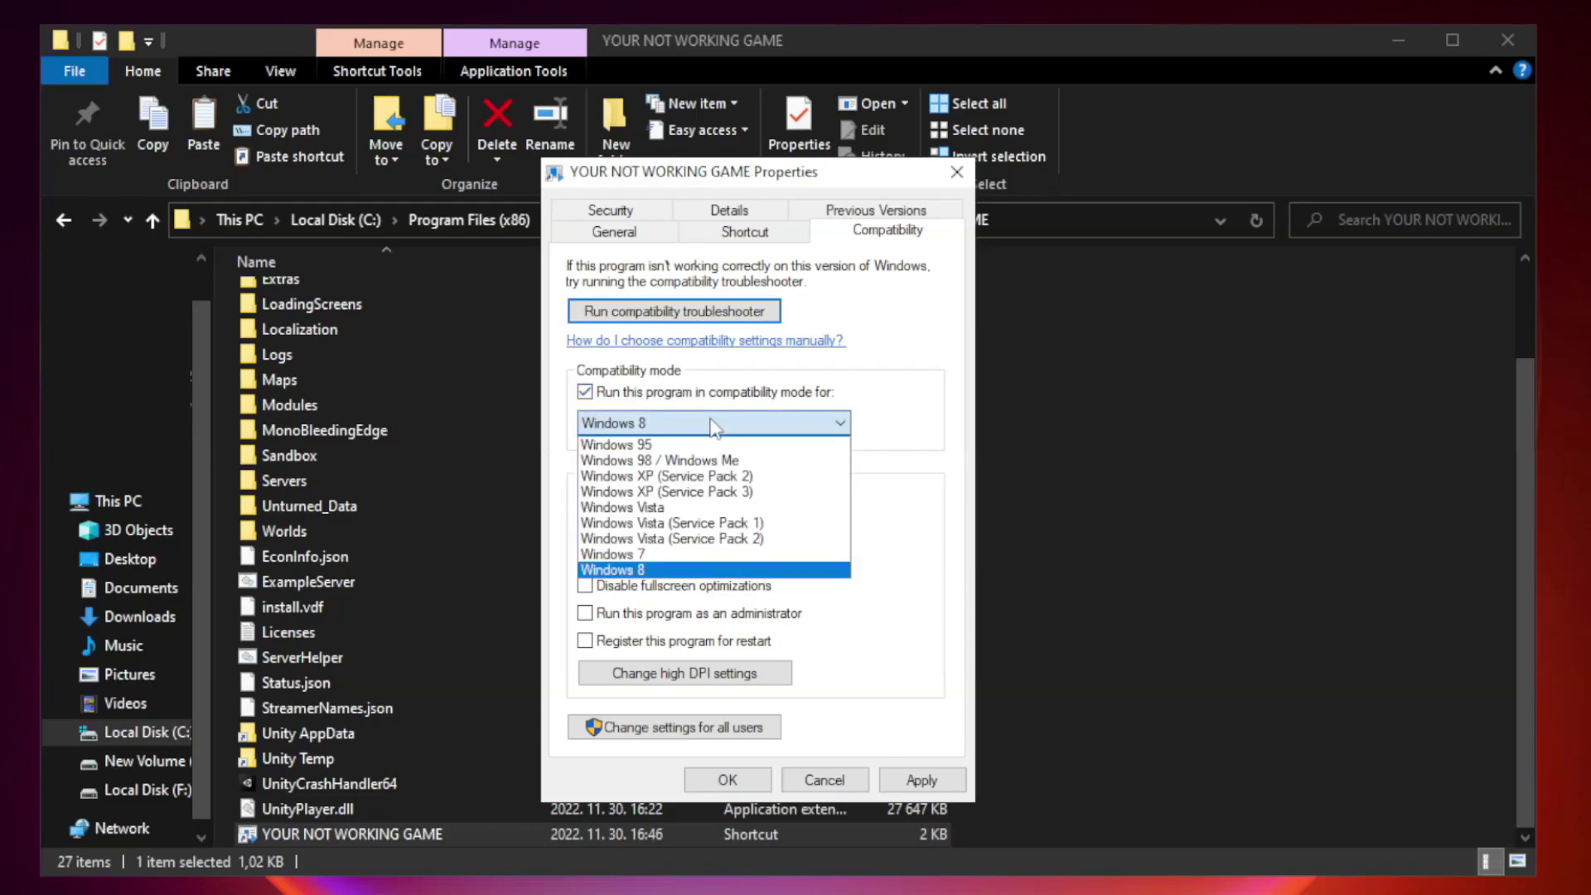
{"action": "left_click", "coordinate": [673, 570]}
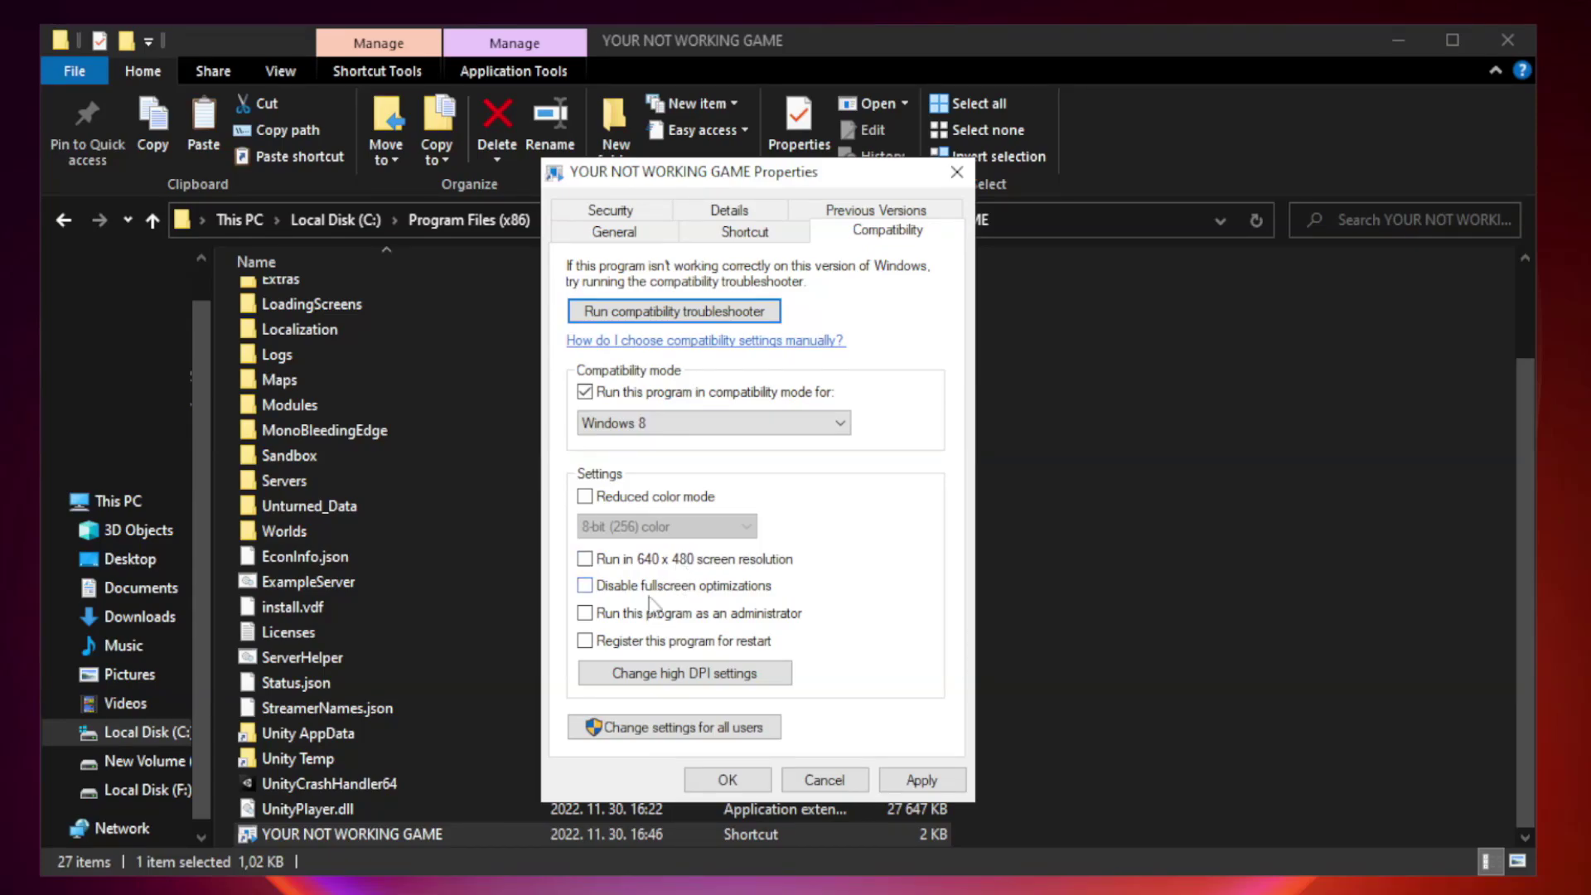
Step: Disable fullscreen optimizations and enable running as an administrator for the shortcut, apply the settings, and close the properties and game folder
{"action": "left_click", "coordinate": [623, 588]}
{"action": "left_click", "coordinate": [625, 621]}
{"action": "left_click", "coordinate": [920, 781]}
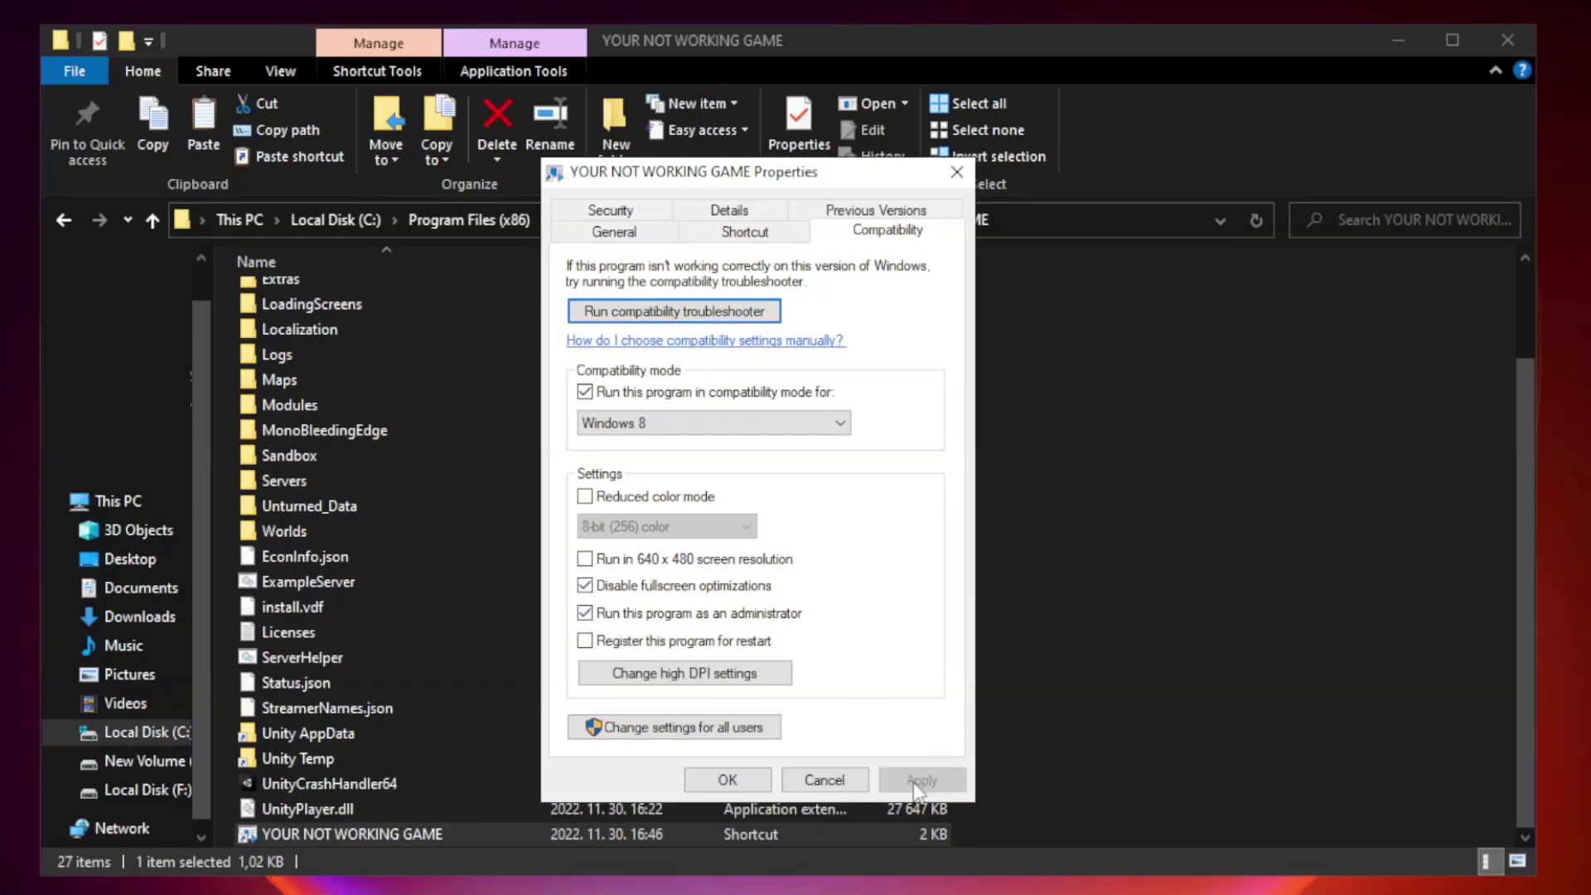
{"action": "left_click", "coordinate": [727, 781]}
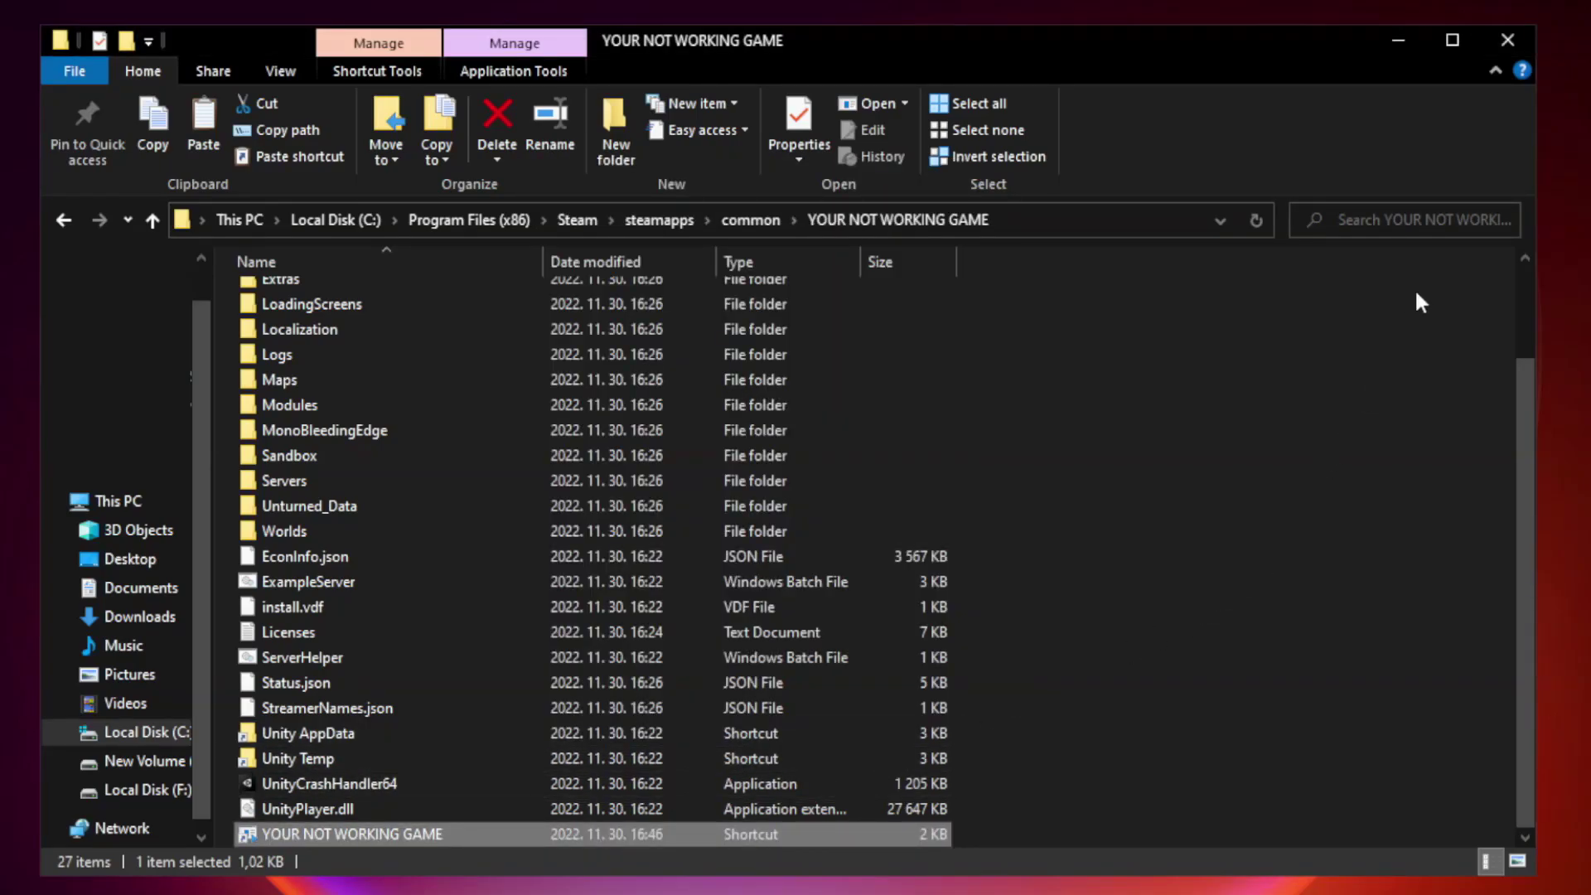
{"action": "left_click", "coordinate": [1507, 43]}
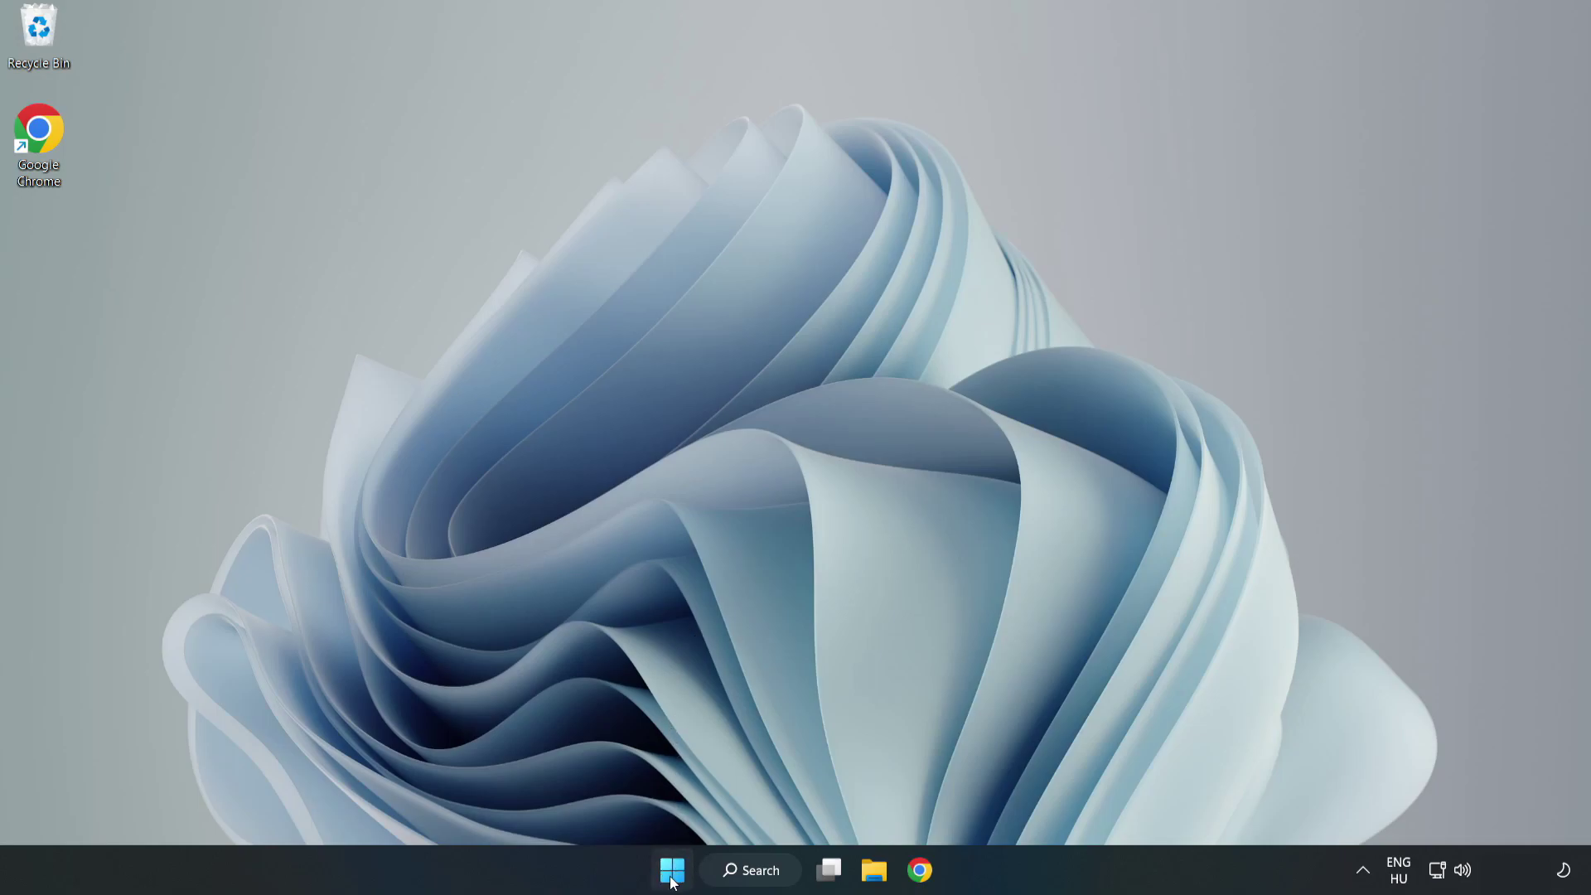
Step: In Task Manager, disable Cortana, Microsoft Edge, Microsoft Teams and Phone Link as startup apps, and close Task Manager
{"action": "right_click", "coordinate": [673, 872]}
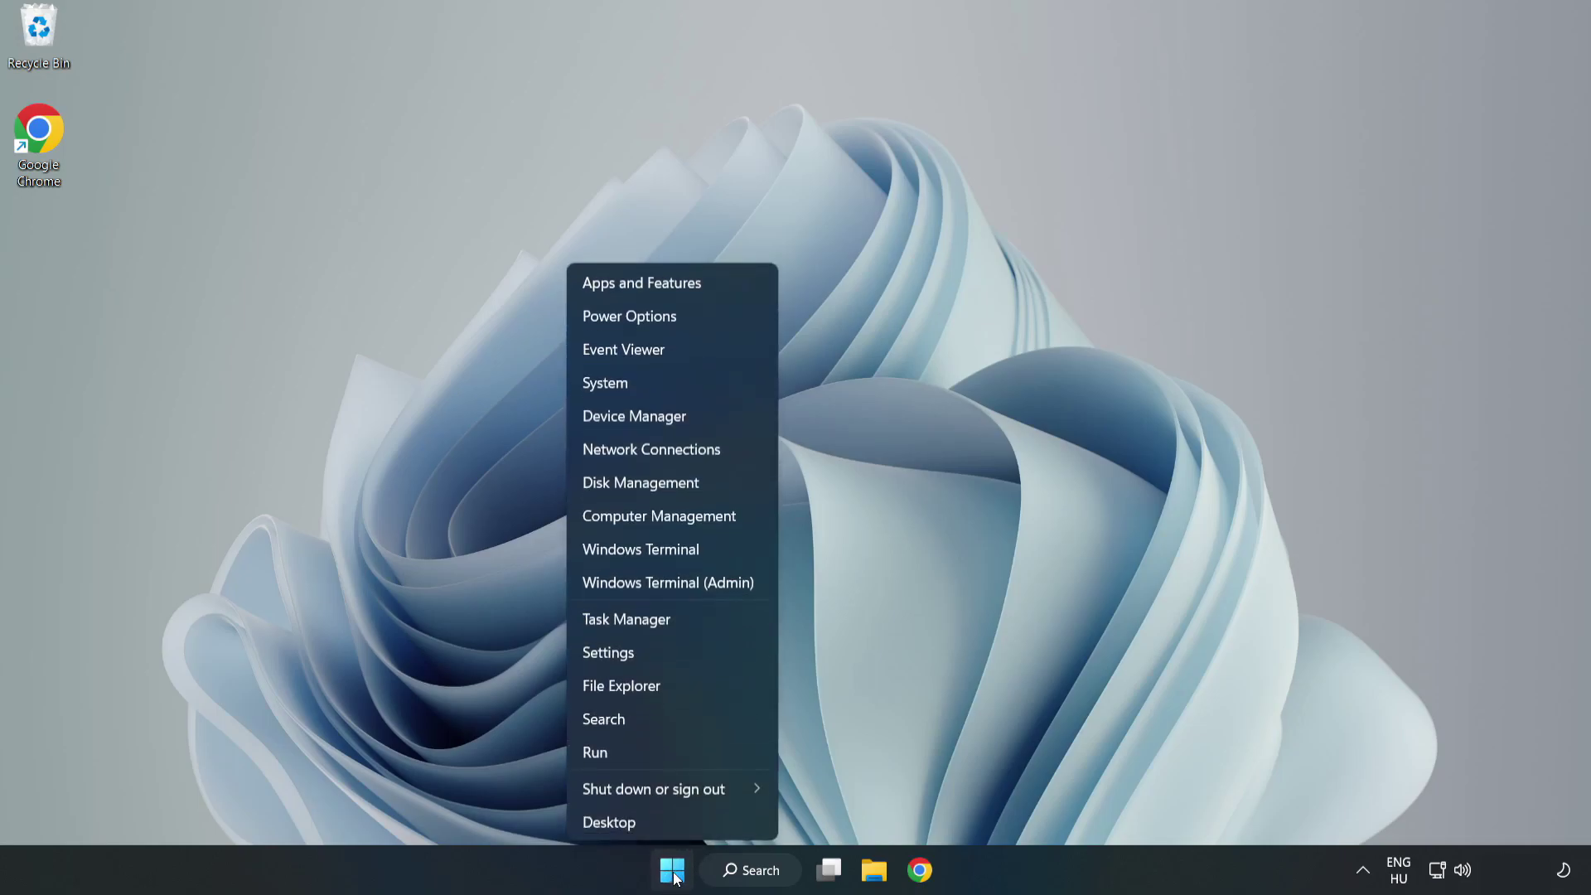
{"action": "left_click", "coordinate": [670, 623]}
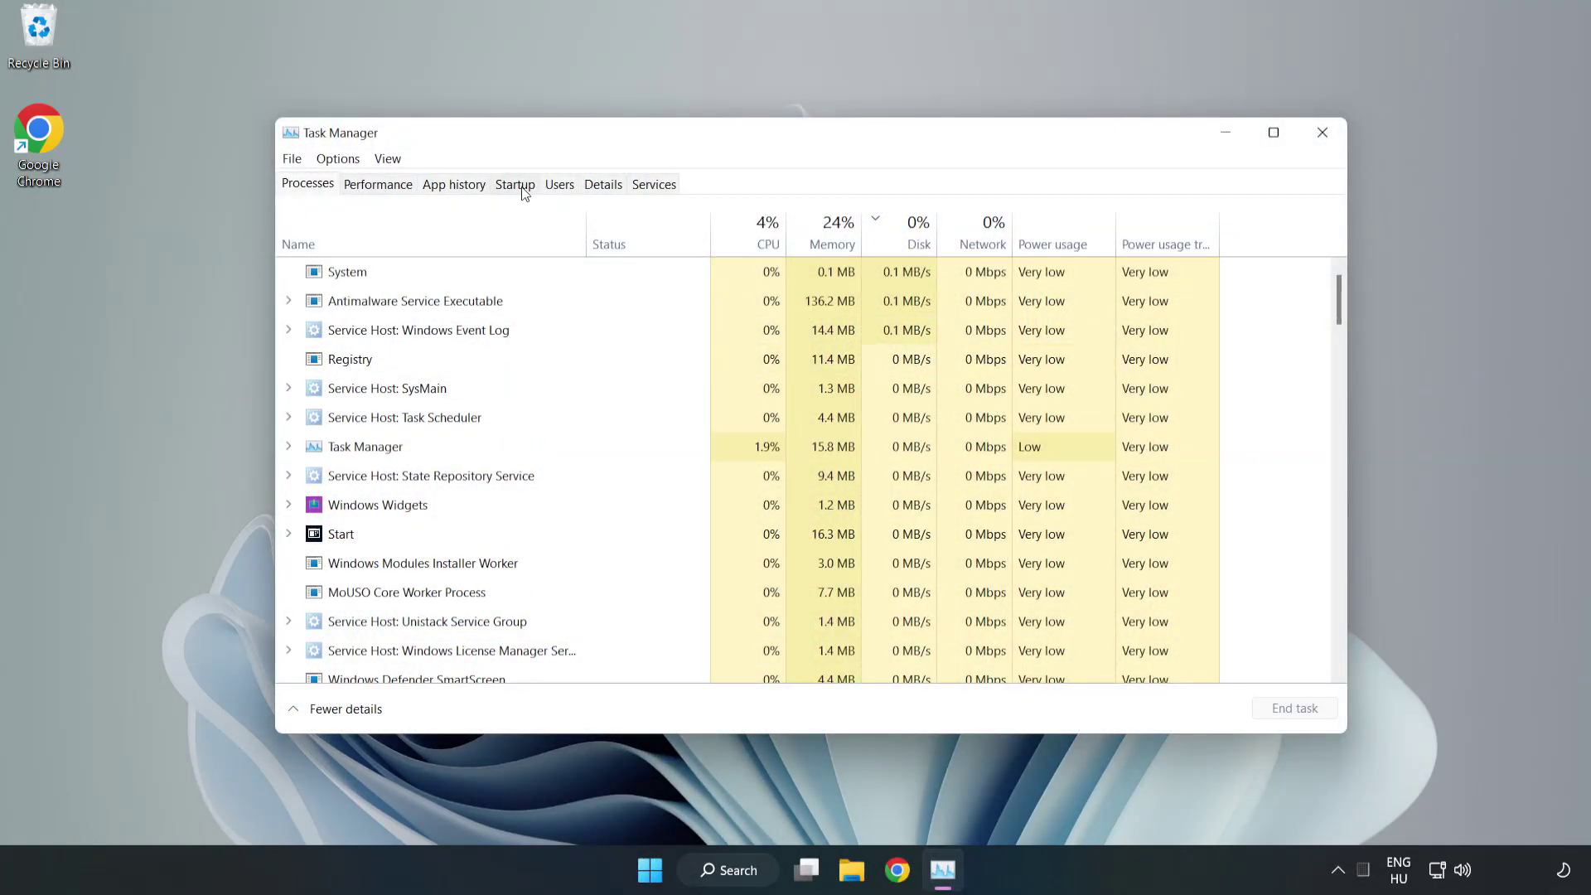
{"action": "left_click", "coordinate": [517, 189]}
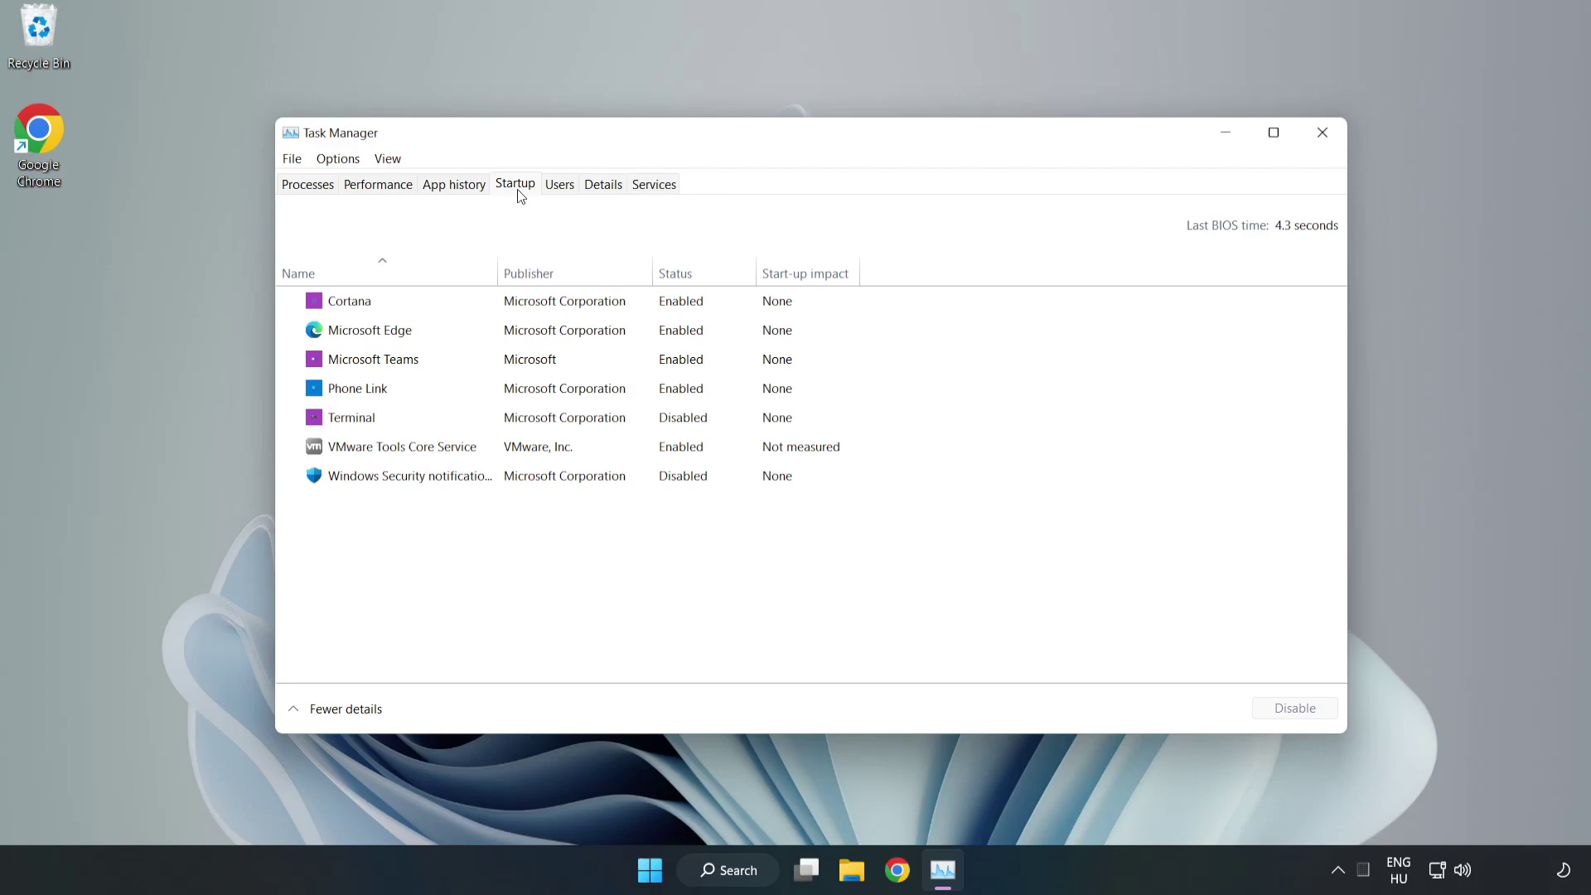
{"action": "left_click", "coordinate": [549, 308]}
{"action": "left_click", "coordinate": [1268, 705]}
{"action": "left_click", "coordinate": [689, 331]}
{"action": "left_click", "coordinate": [1293, 711]}
{"action": "left_click", "coordinate": [545, 363]}
{"action": "left_click", "coordinate": [1290, 713]}
{"action": "left_click", "coordinate": [535, 393]}
{"action": "left_click", "coordinate": [1315, 716]}
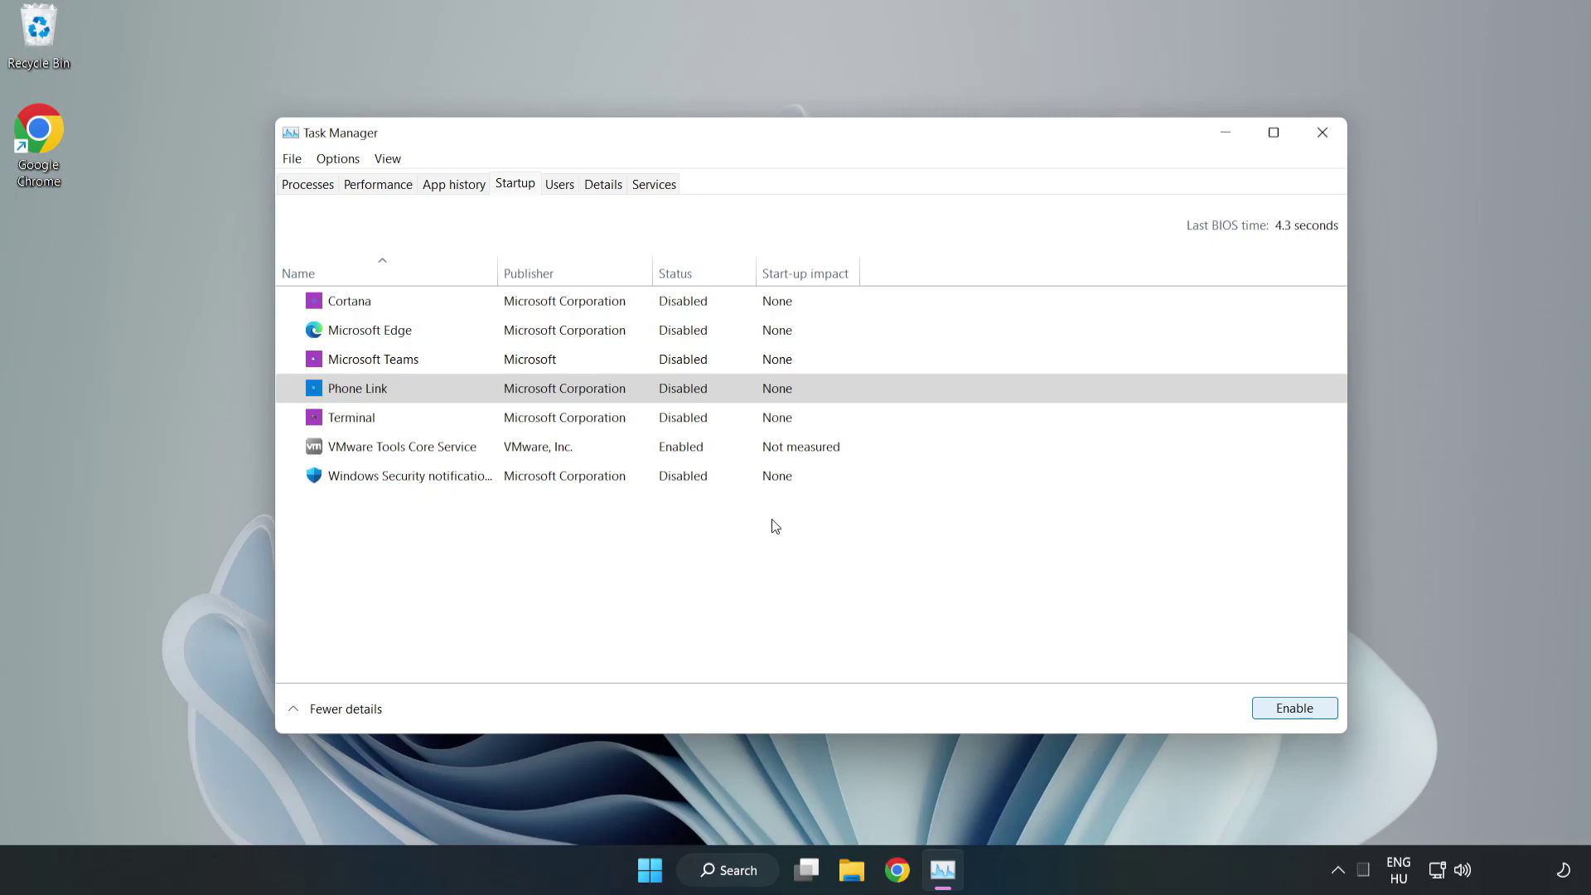
{"action": "left_click", "coordinate": [1323, 134]}
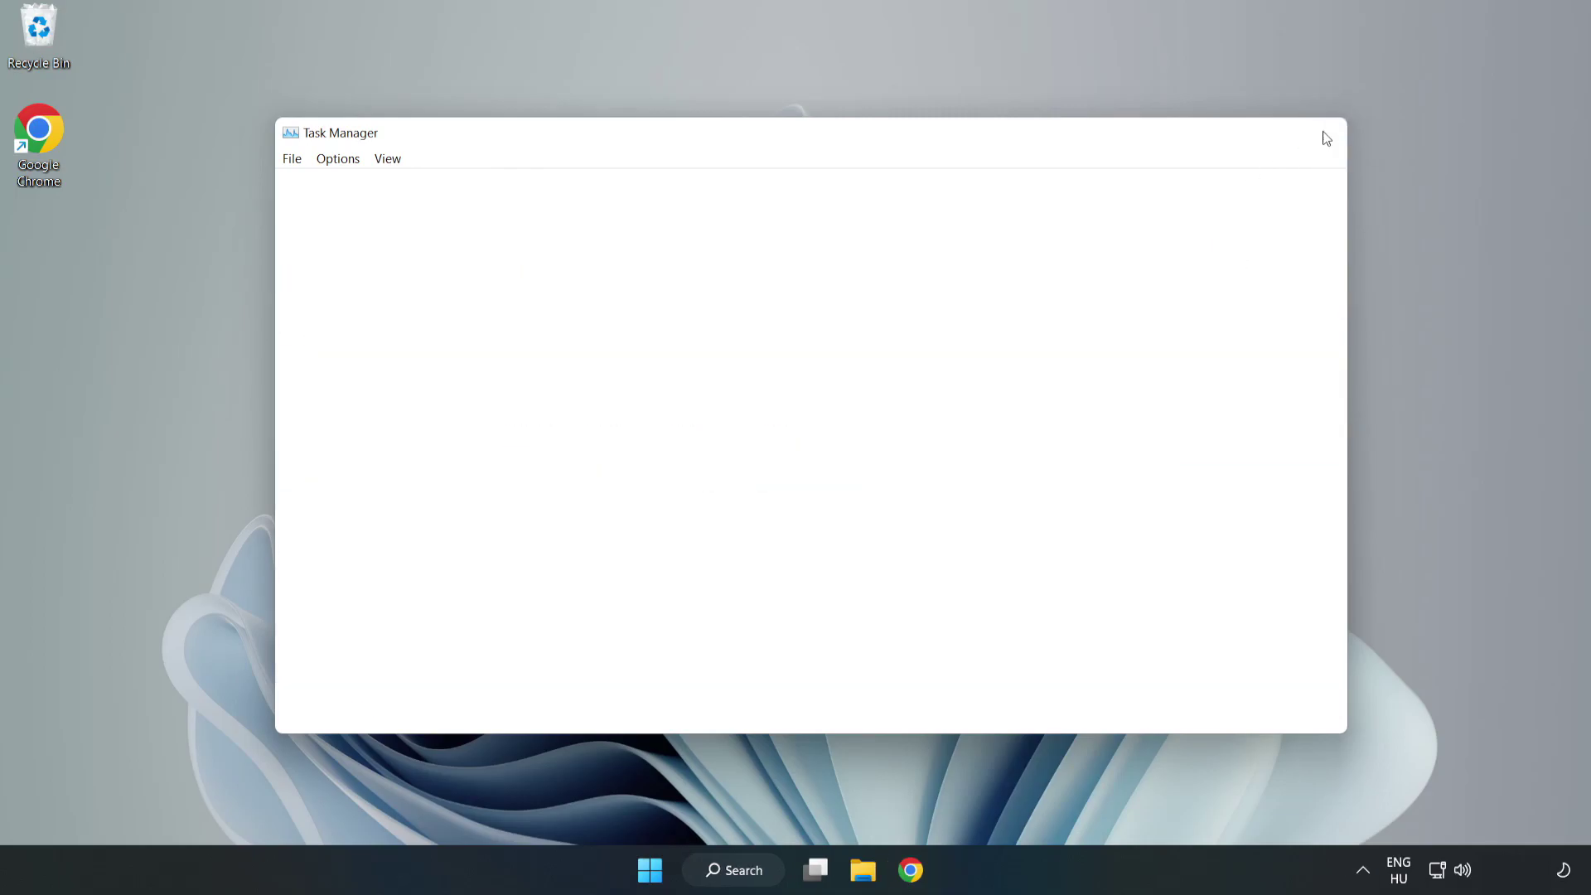
Step: Search Windows for cmd, run Command Prompt as administrator, and move its window toward the middle of the desktop
{"action": "left_click", "coordinate": [770, 867]}
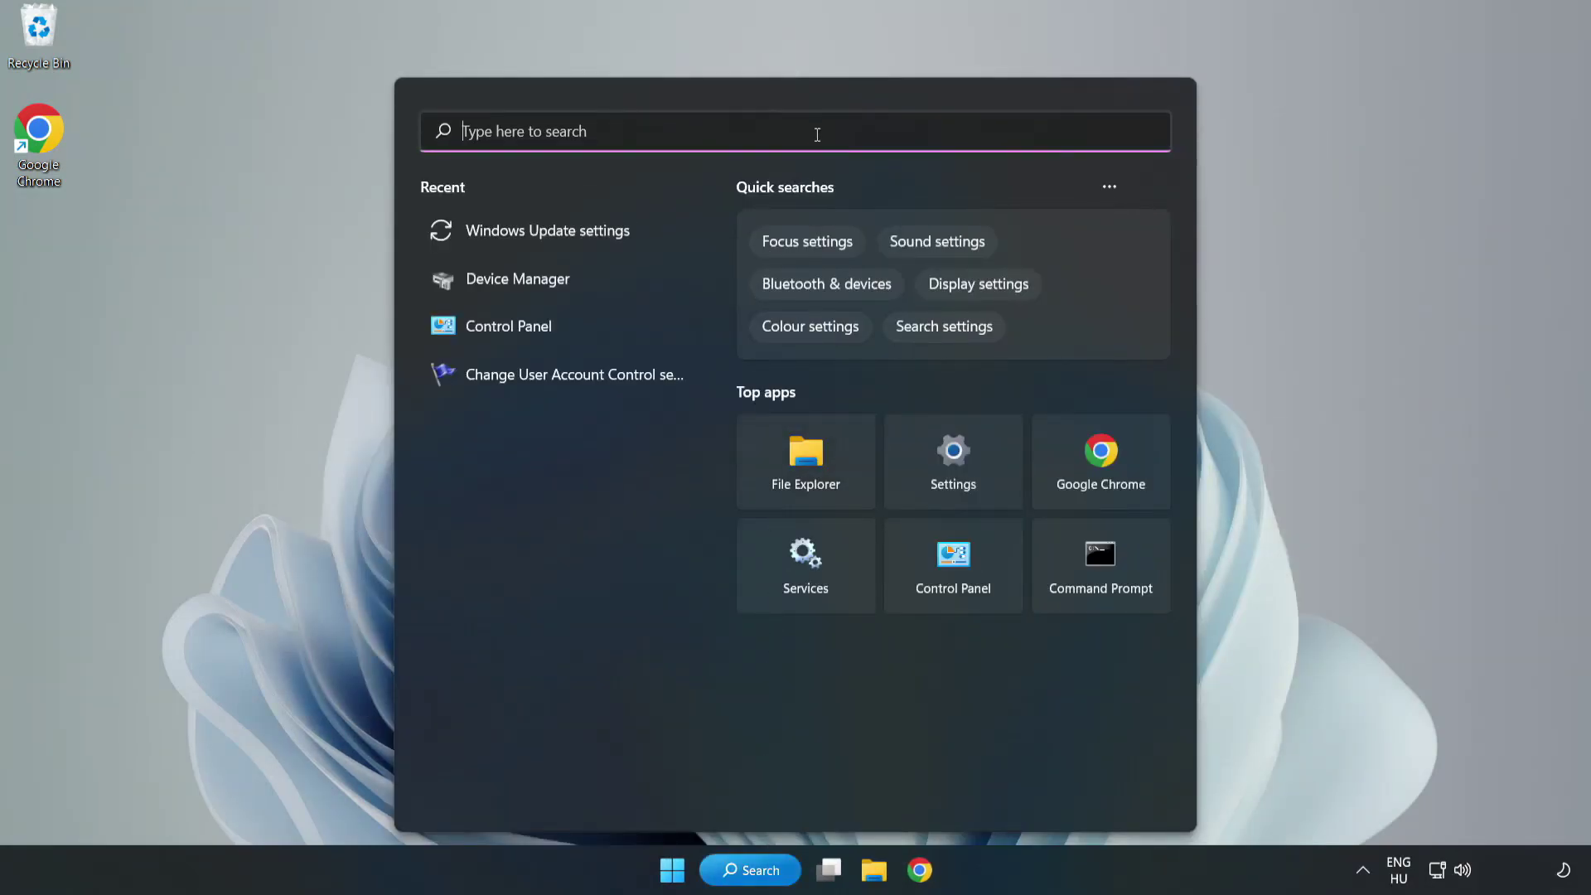
{"action": "type", "text": "cmd"}
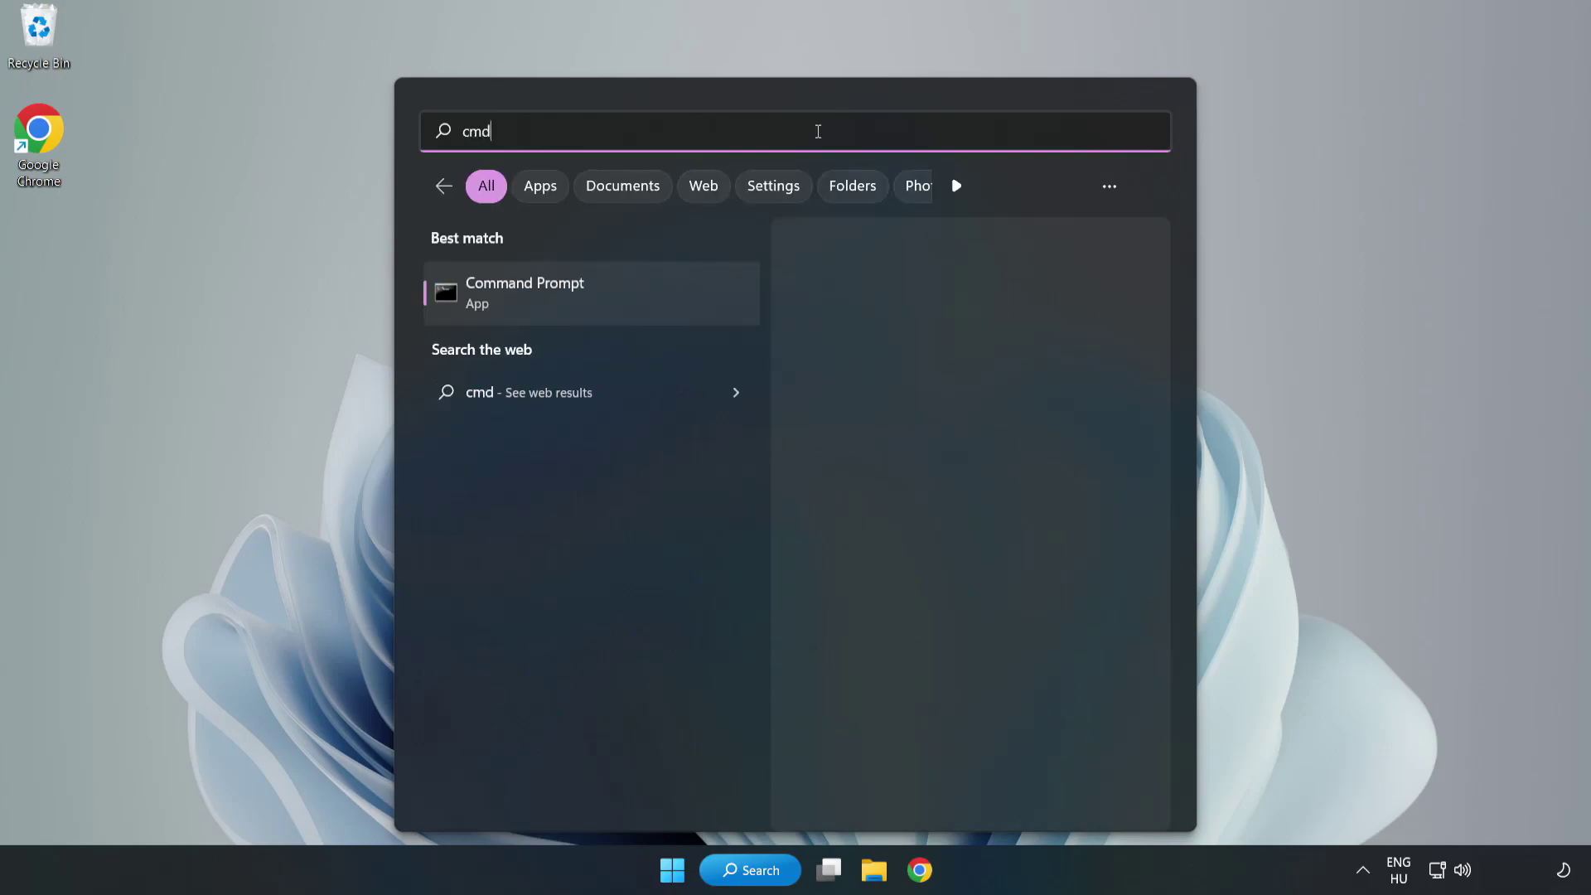
{"action": "right_click", "coordinate": [626, 301]}
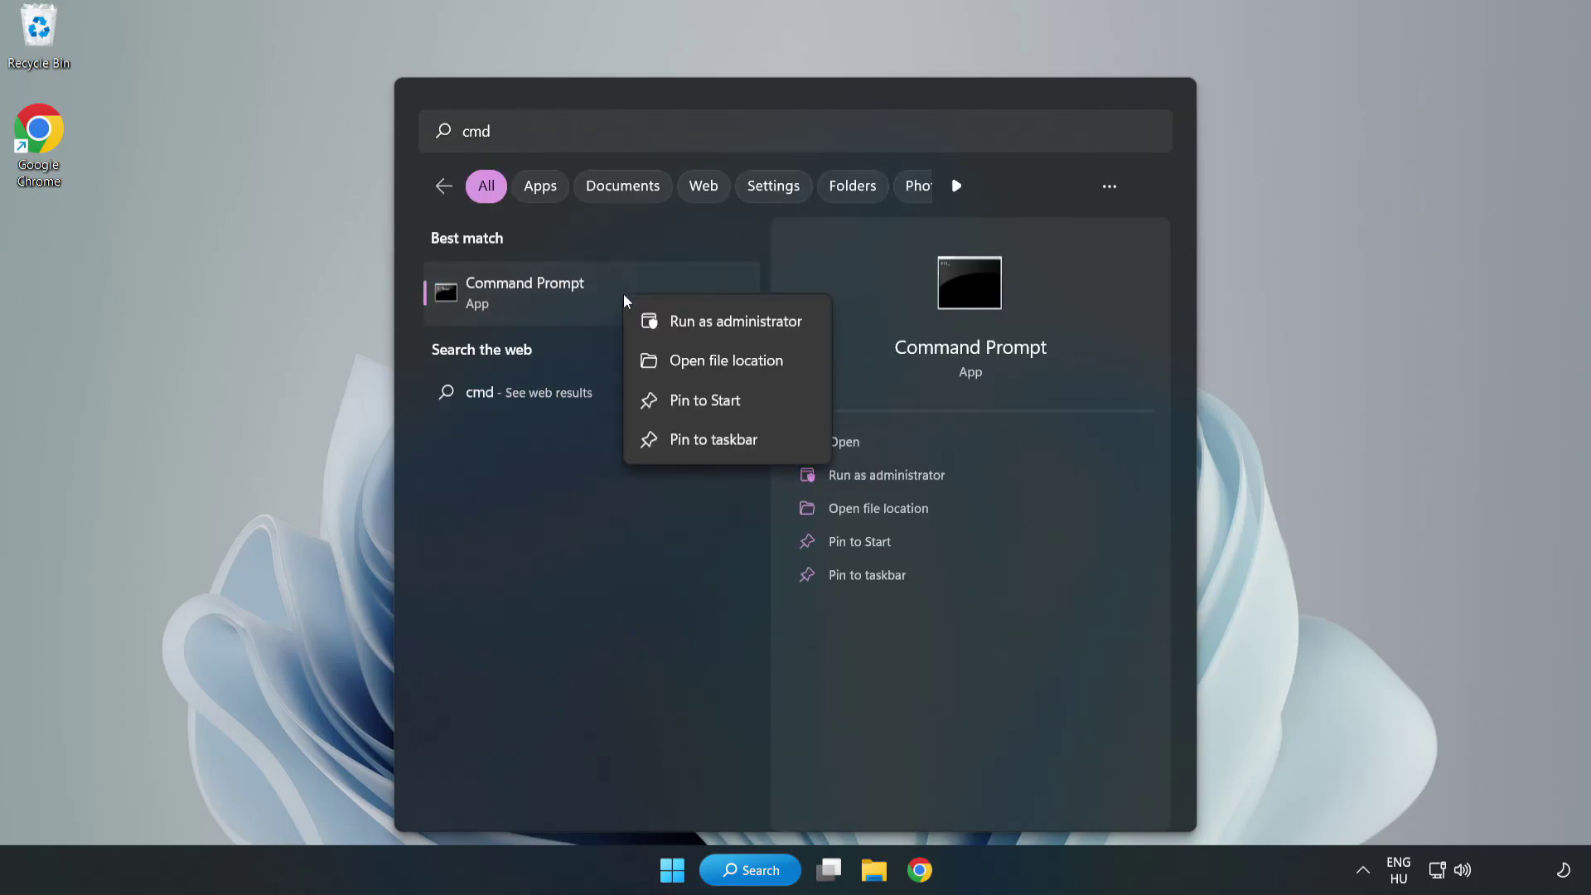
{"action": "left_click", "coordinate": [688, 323]}
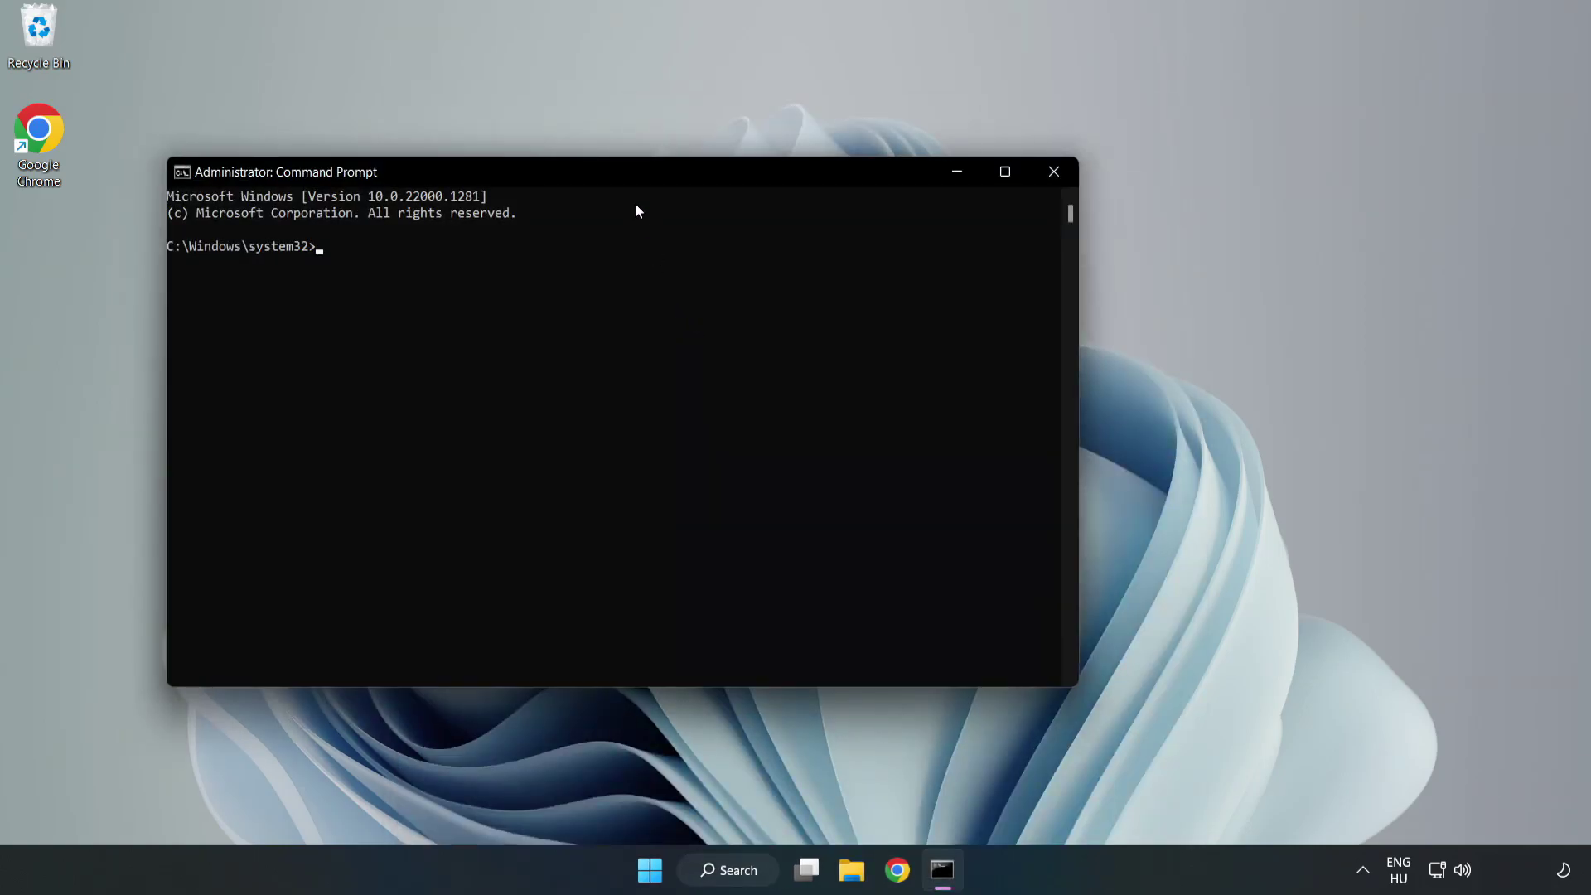
{"action": "left_click_drag", "start_coordinate": [636, 176], "coordinate": [810, 181]}
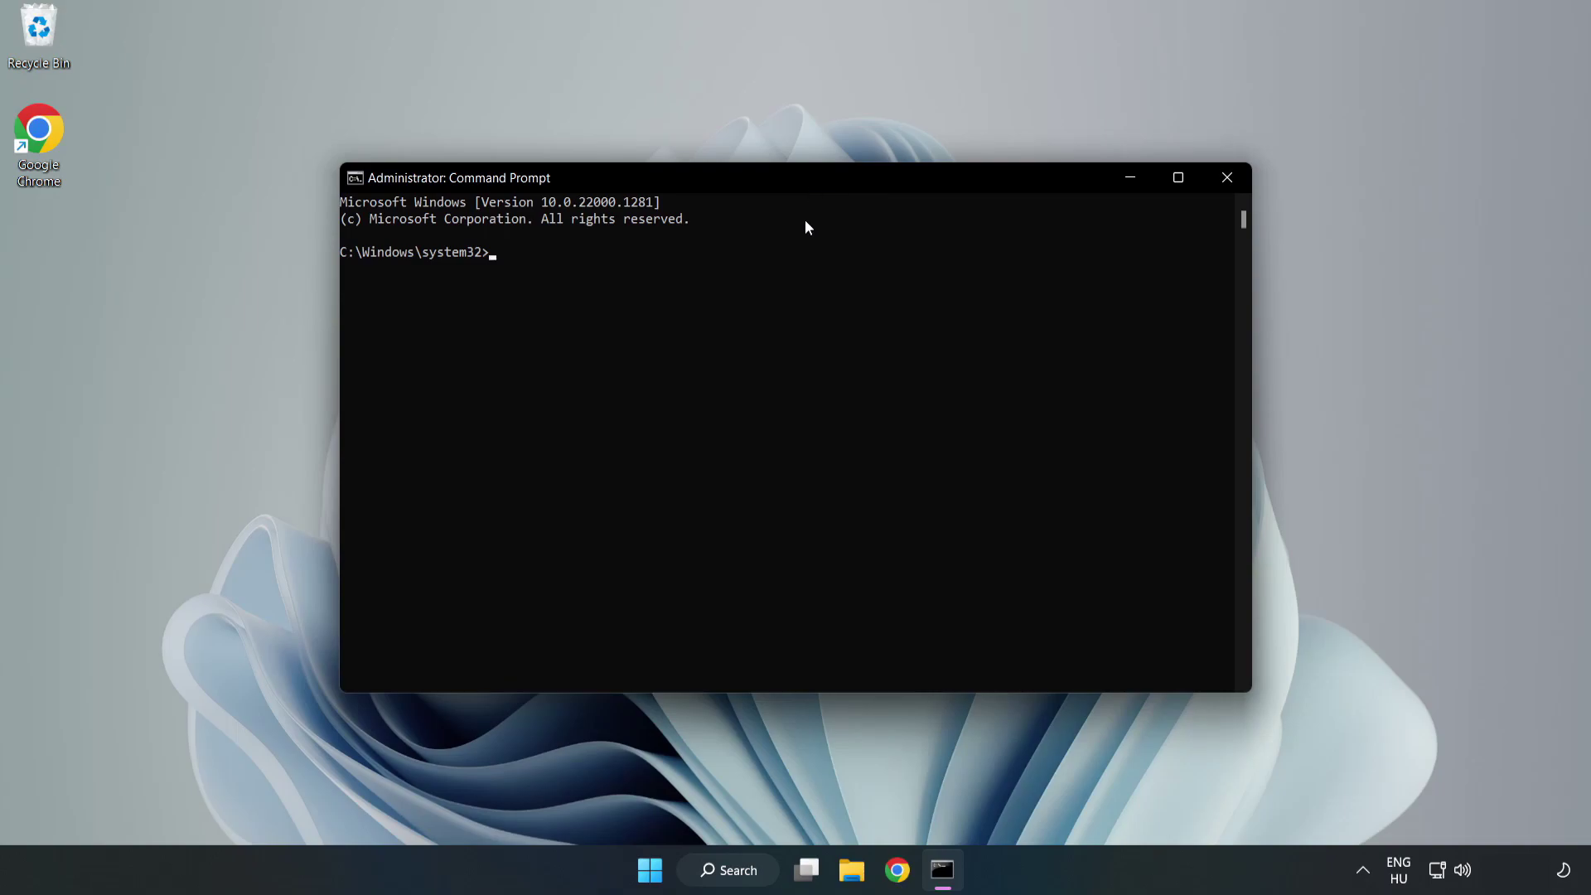
Step: Scan the Windows system files with the command sfc /scannow and close Command Prompt
{"action": "type", "text": "sfc "}
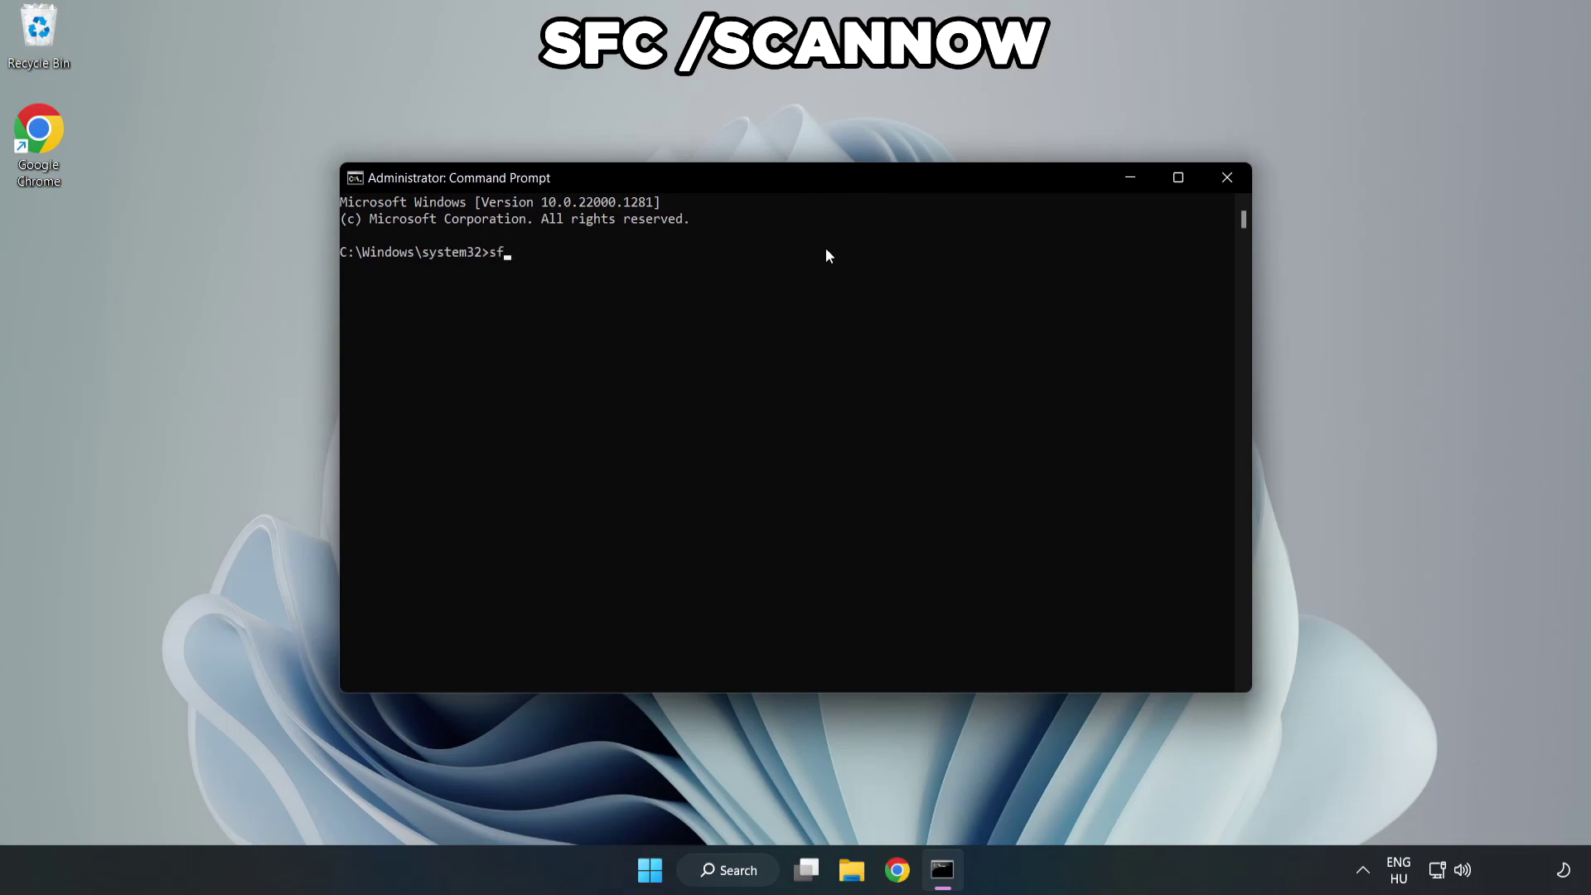
{"action": "type", "text": "/scannow"}
{"action": "key", "text": "Return"}
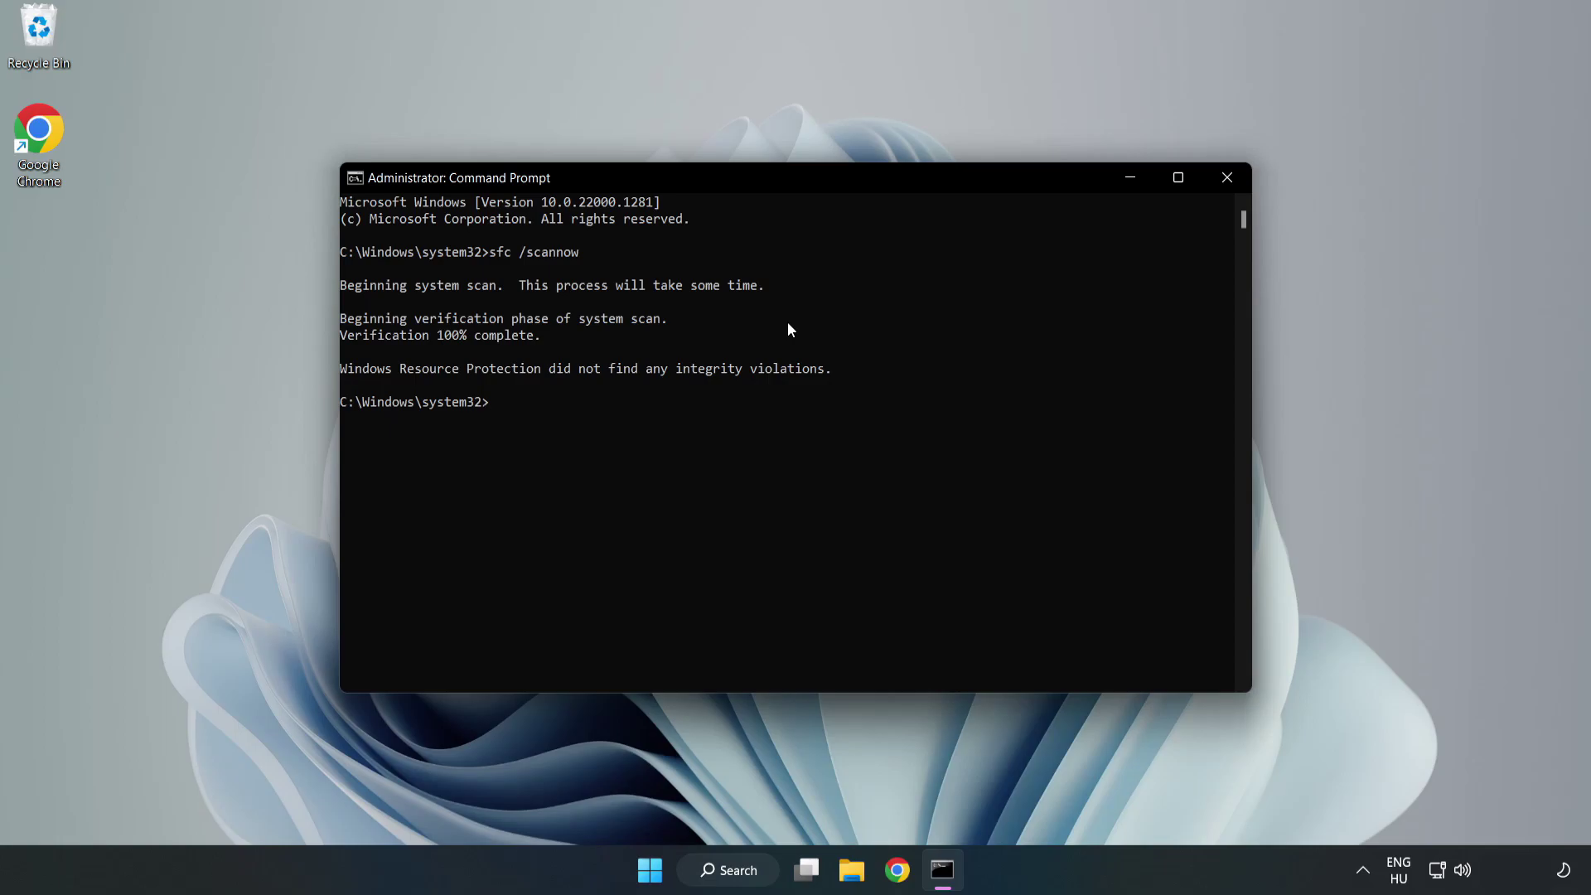
{"action": "left_click", "coordinate": [1227, 179]}
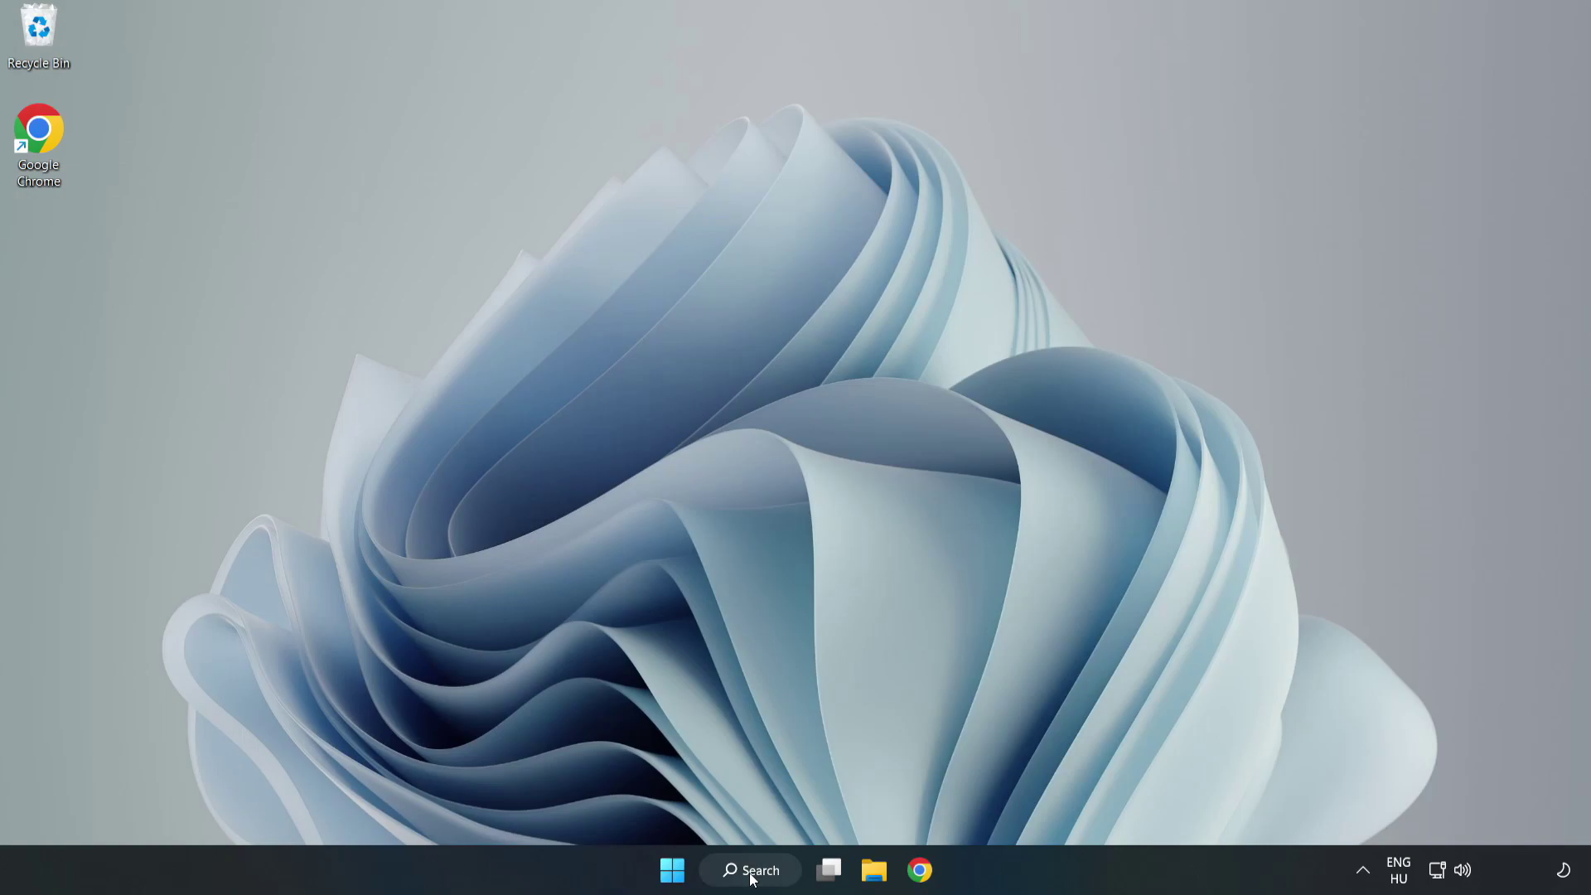
Step: Find and open Windows Security, and go to the exclusions in the virus and threat protection settings
{"action": "left_click", "coordinate": [755, 876]}
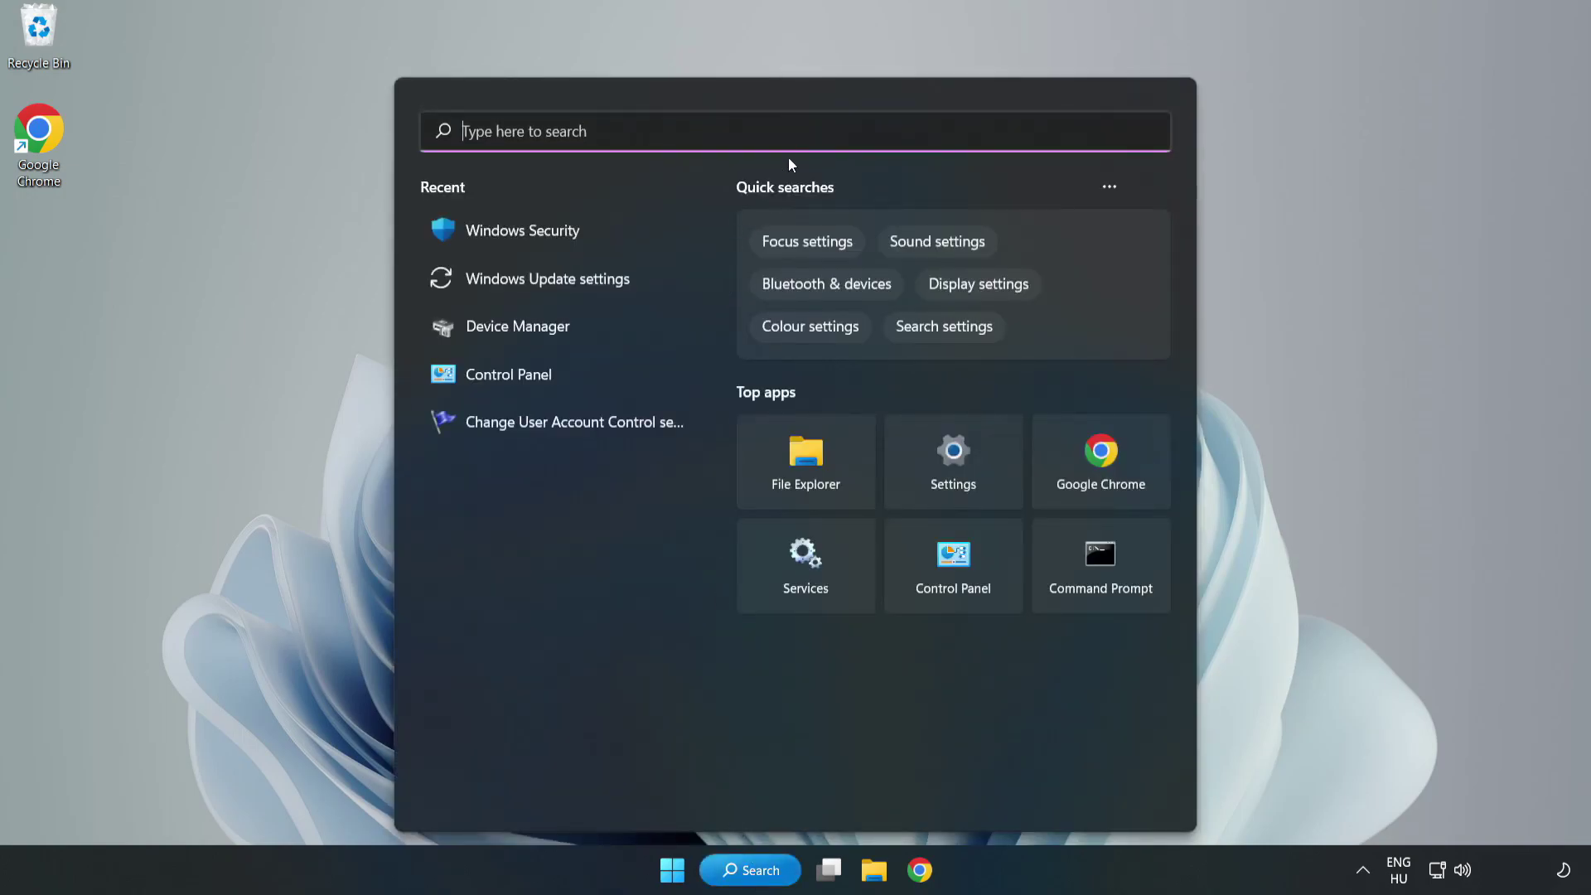
{"action": "type", "text": "security"}
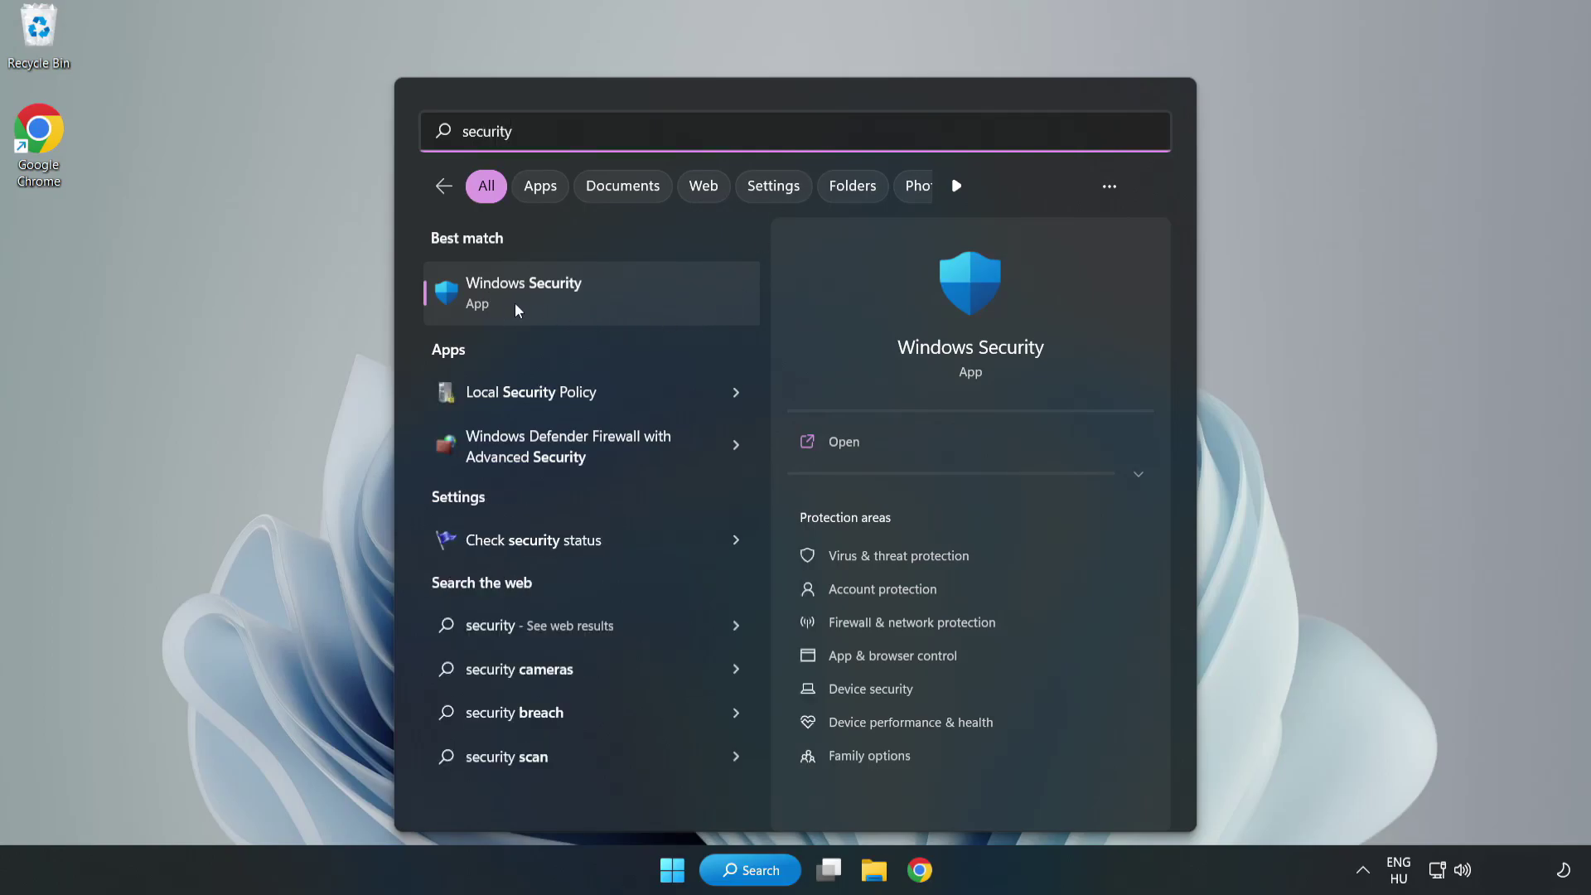
{"action": "left_click", "coordinate": [575, 304]}
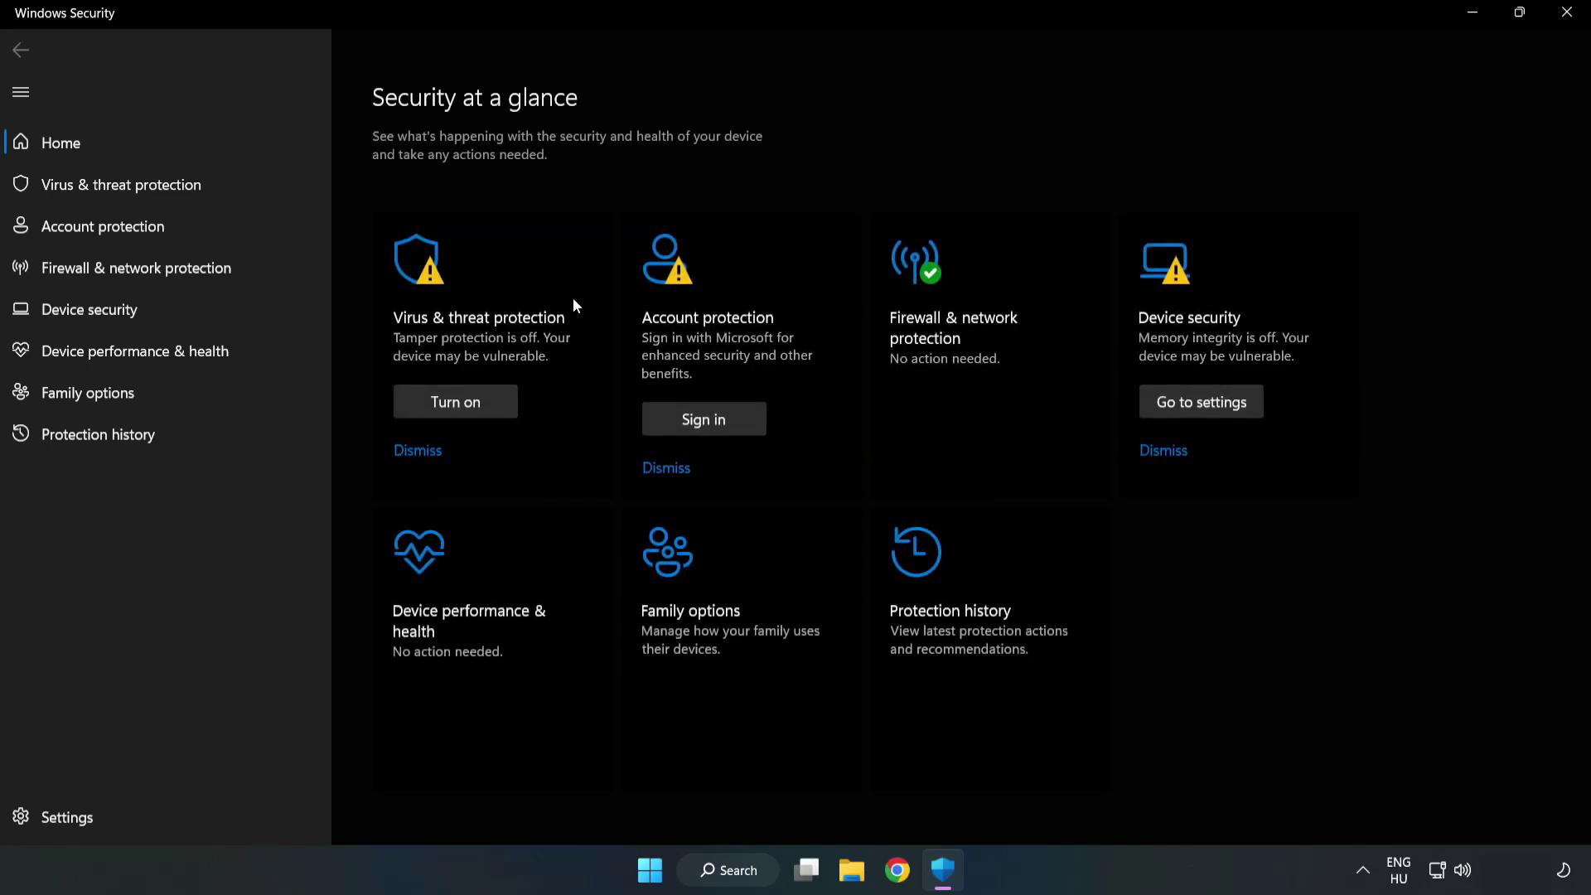
{"action": "left_click", "coordinate": [103, 190]}
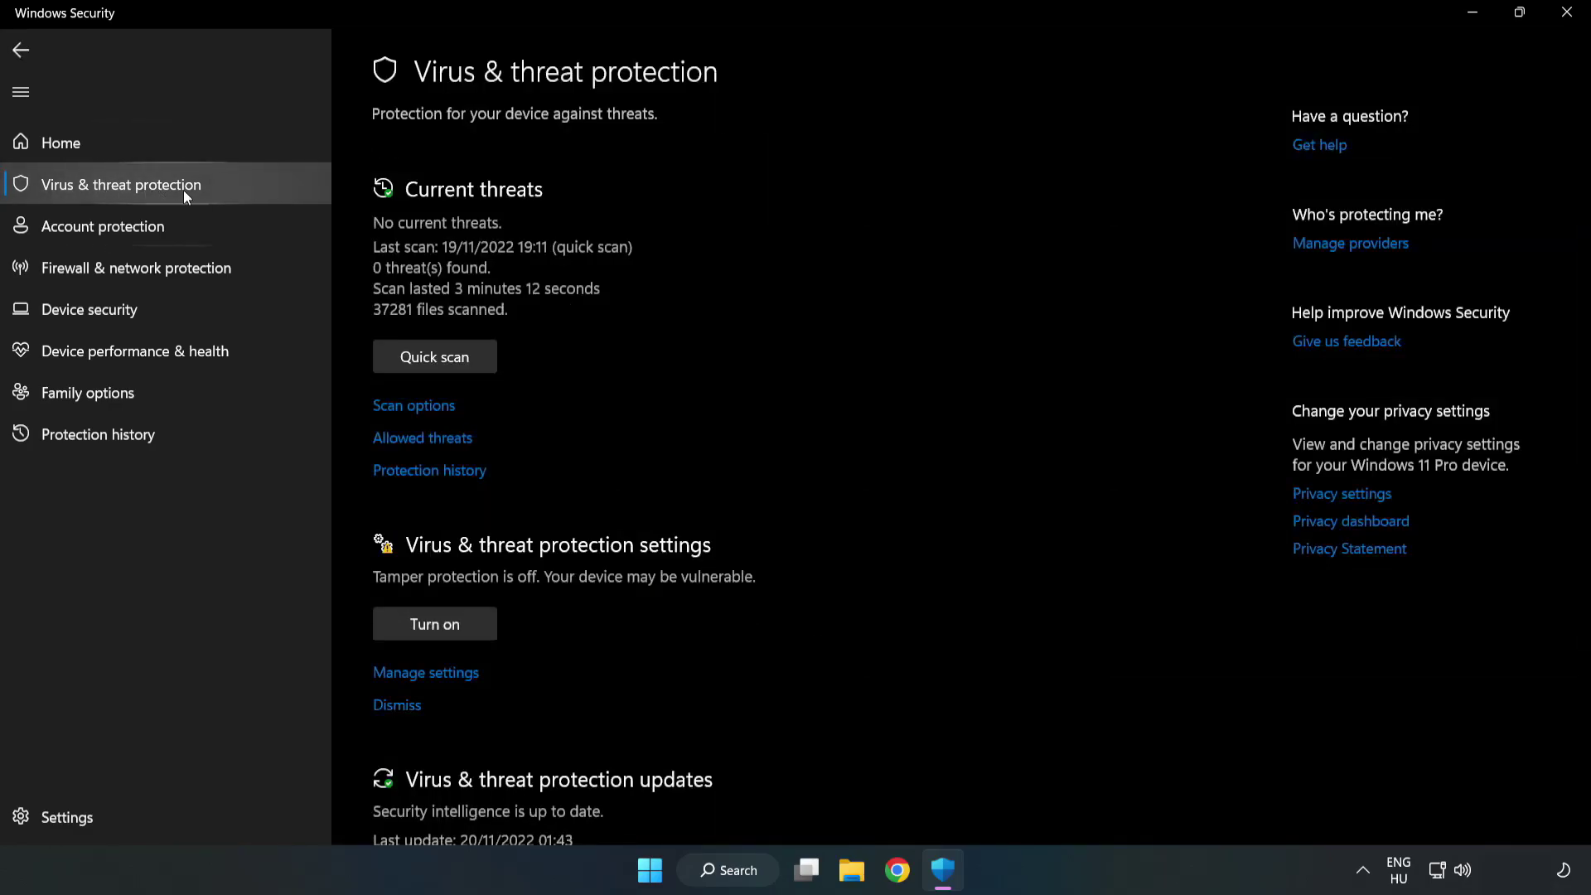
{"action": "scroll", "coordinate": [831, 325], "scroll_direction": "down", "scroll_amount": 3}
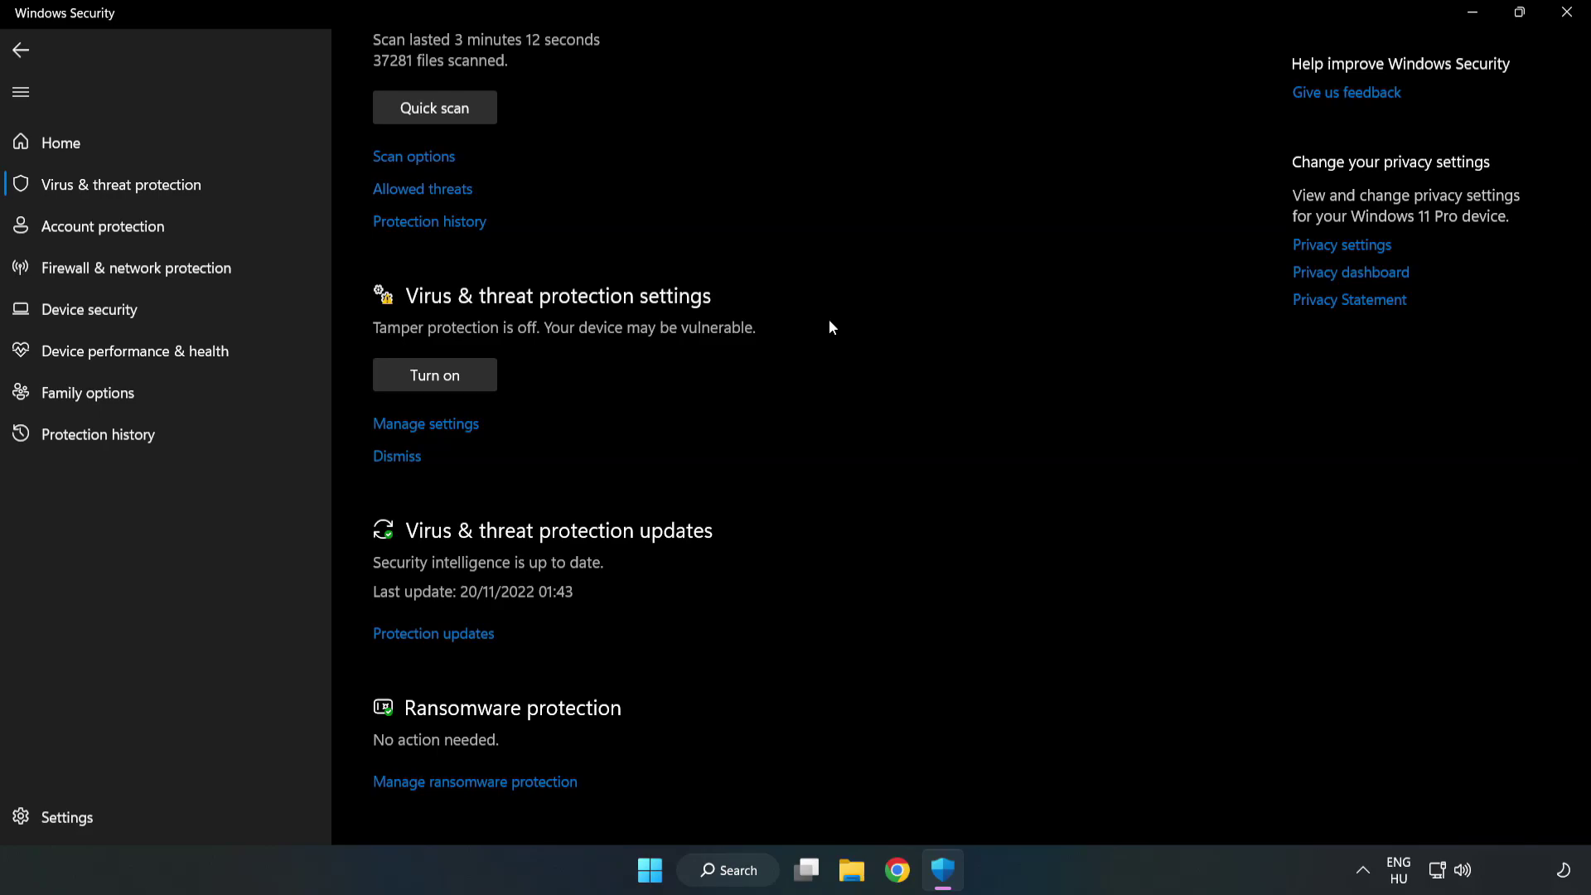
{"action": "left_click", "coordinate": [434, 425]}
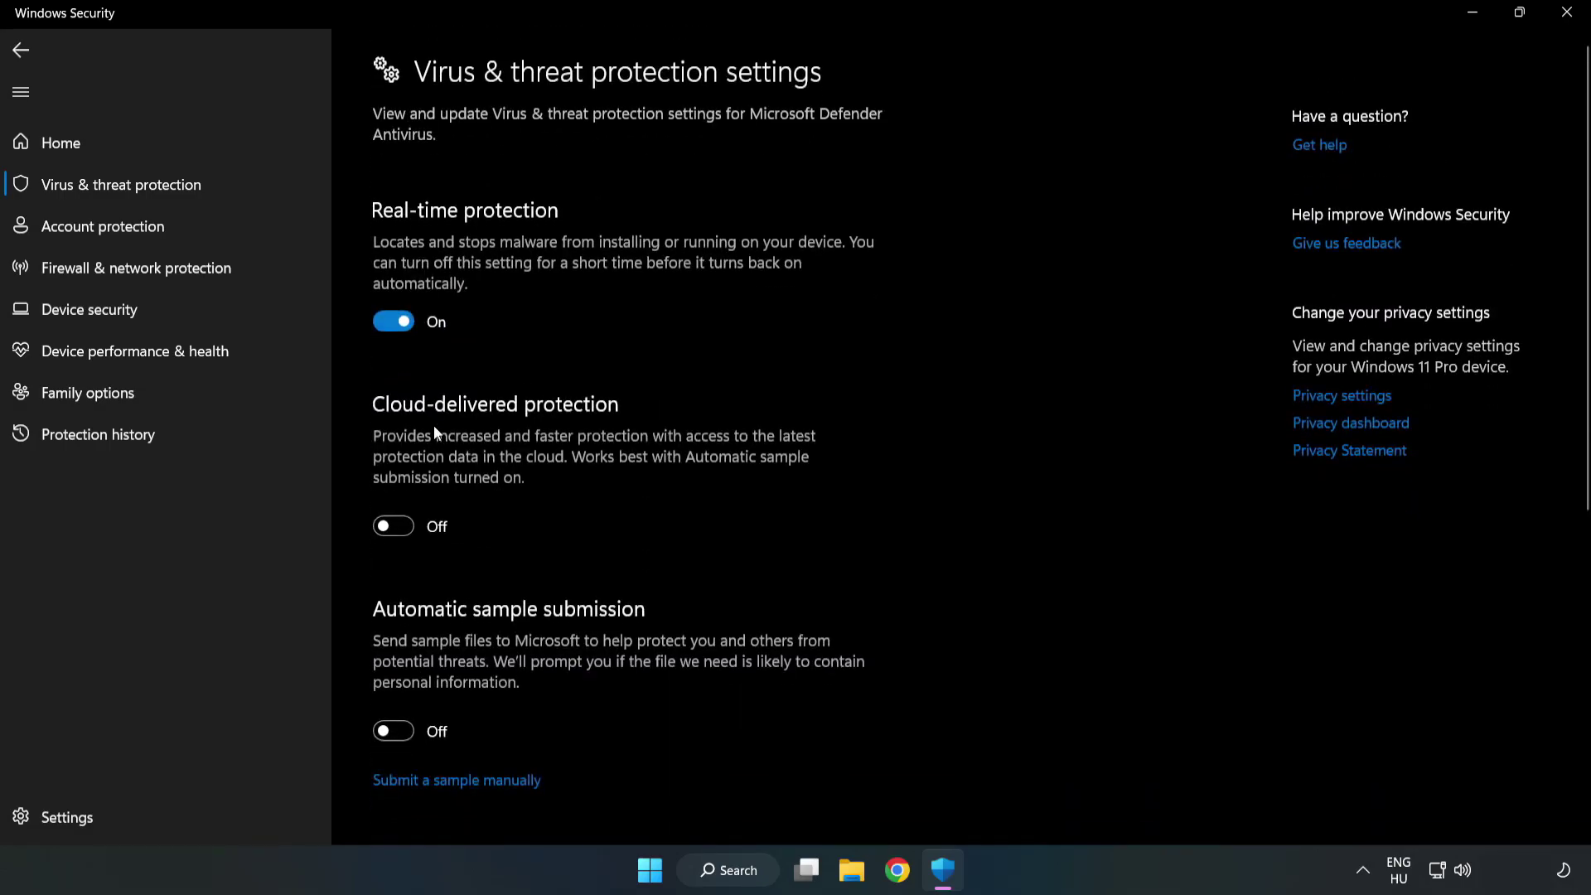
{"action": "scroll", "coordinate": [1012, 424], "scroll_direction": "down", "scroll_amount": 5}
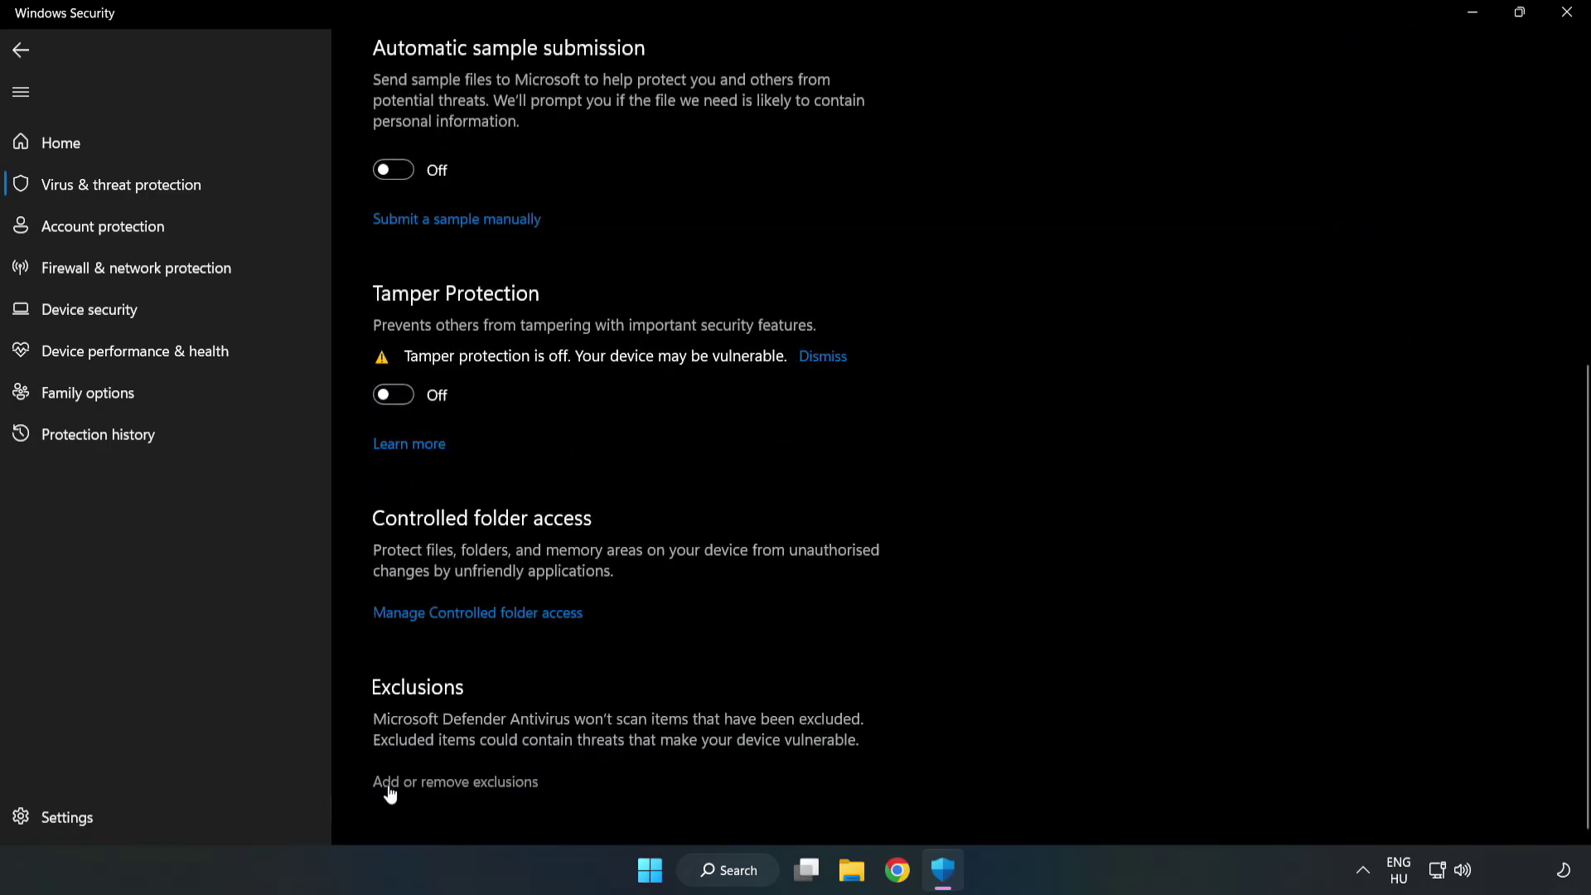
{"action": "left_click", "coordinate": [472, 783]}
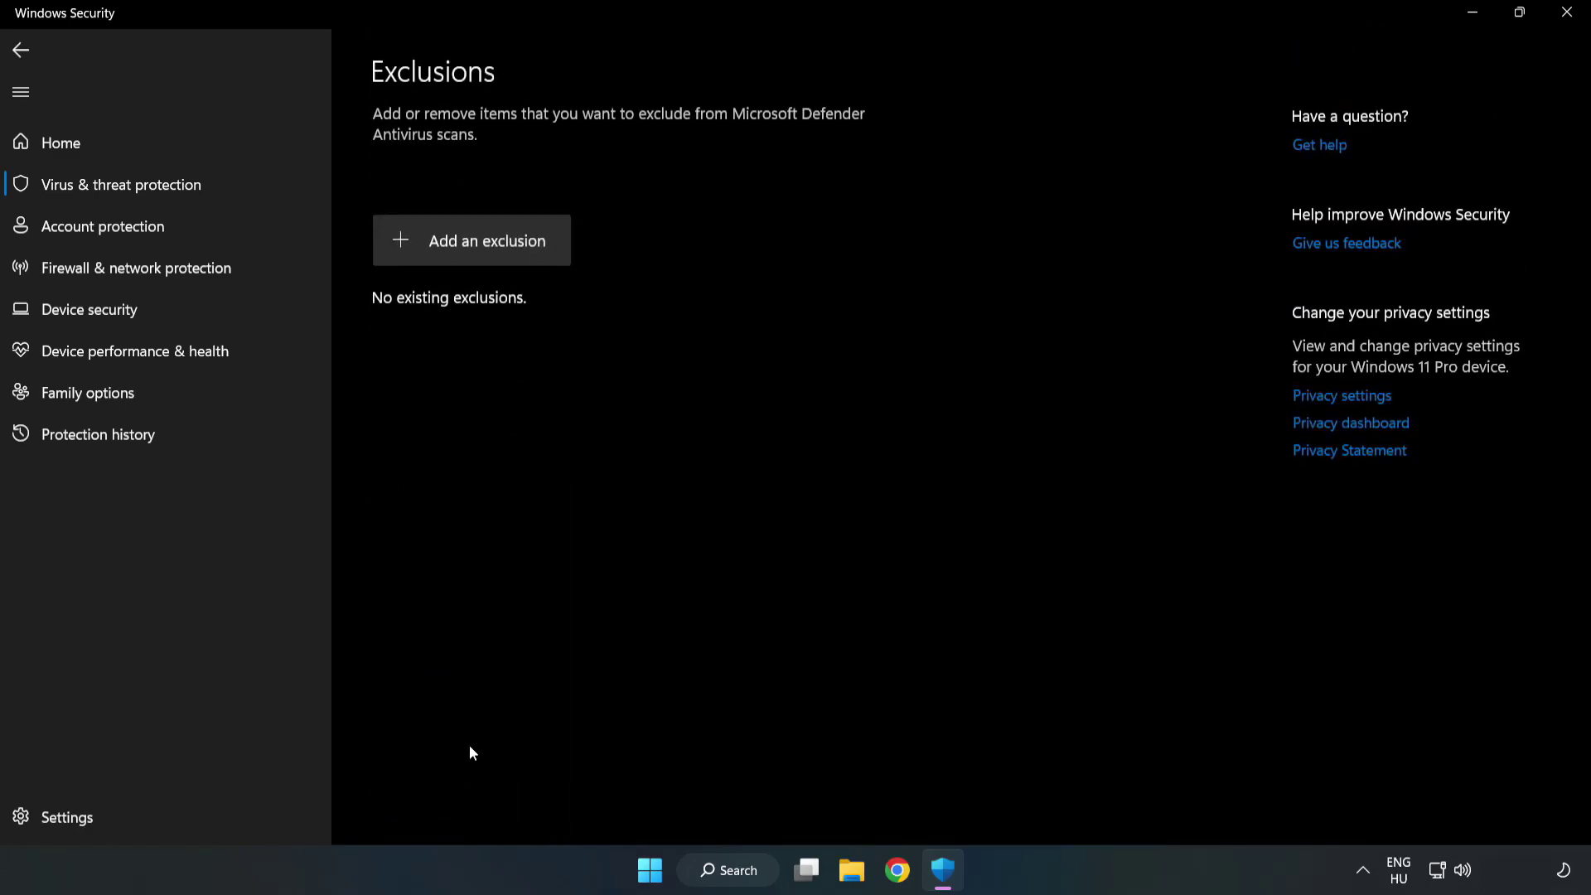
Step: Add the NOT WORKING APP shortcut from C: > Program Files (x86) > NOT WORKING APP as a file exclusion, and close Windows Security
{"action": "left_click", "coordinate": [487, 249]}
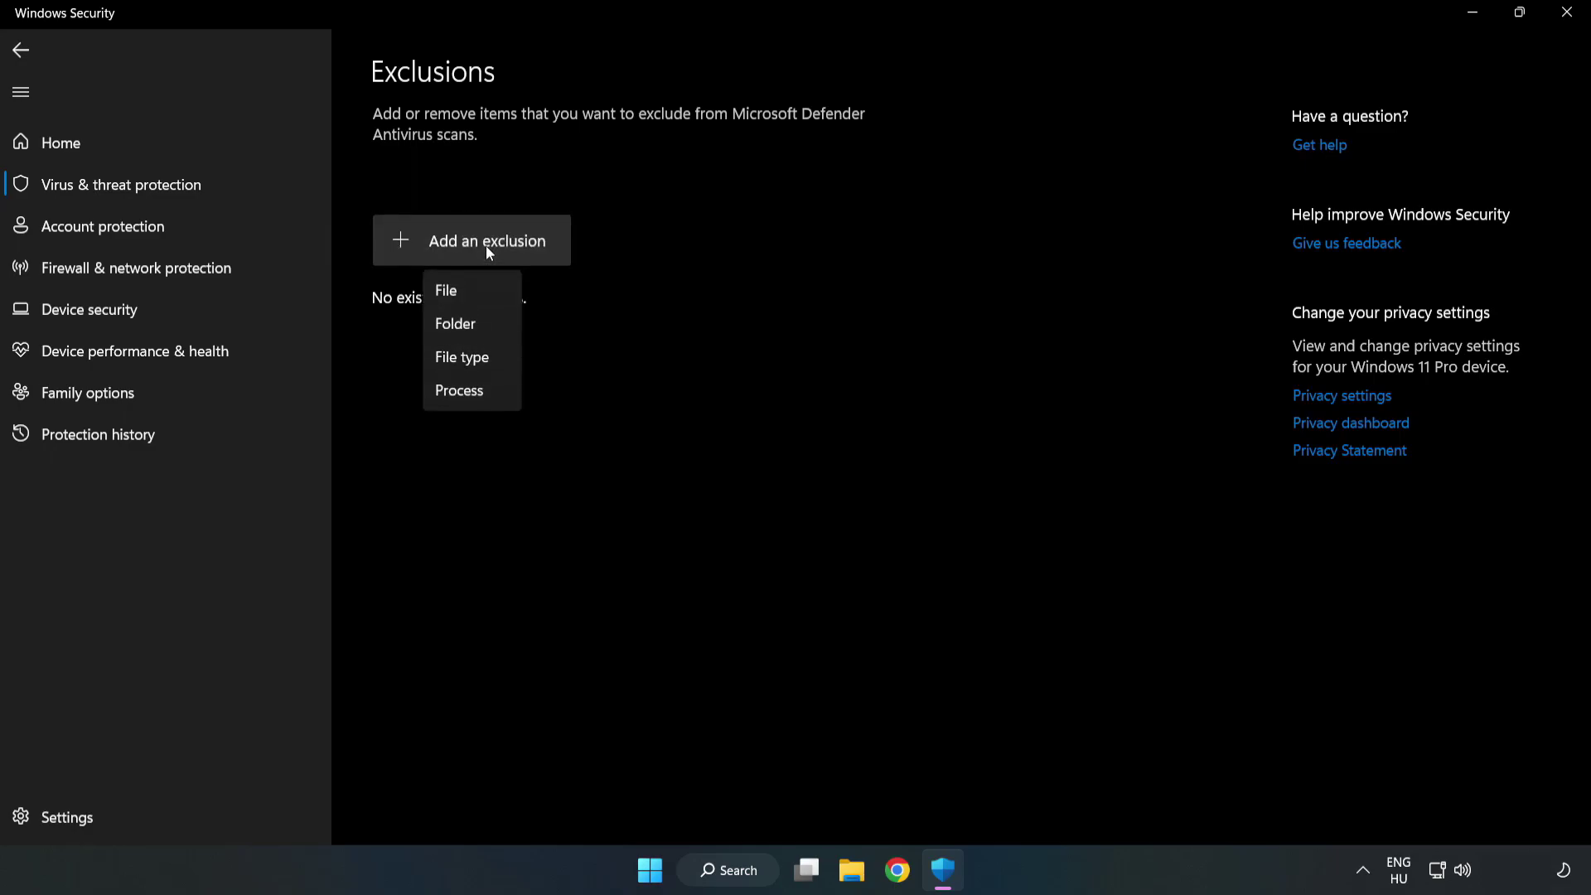
{"action": "left_click", "coordinate": [452, 291]}
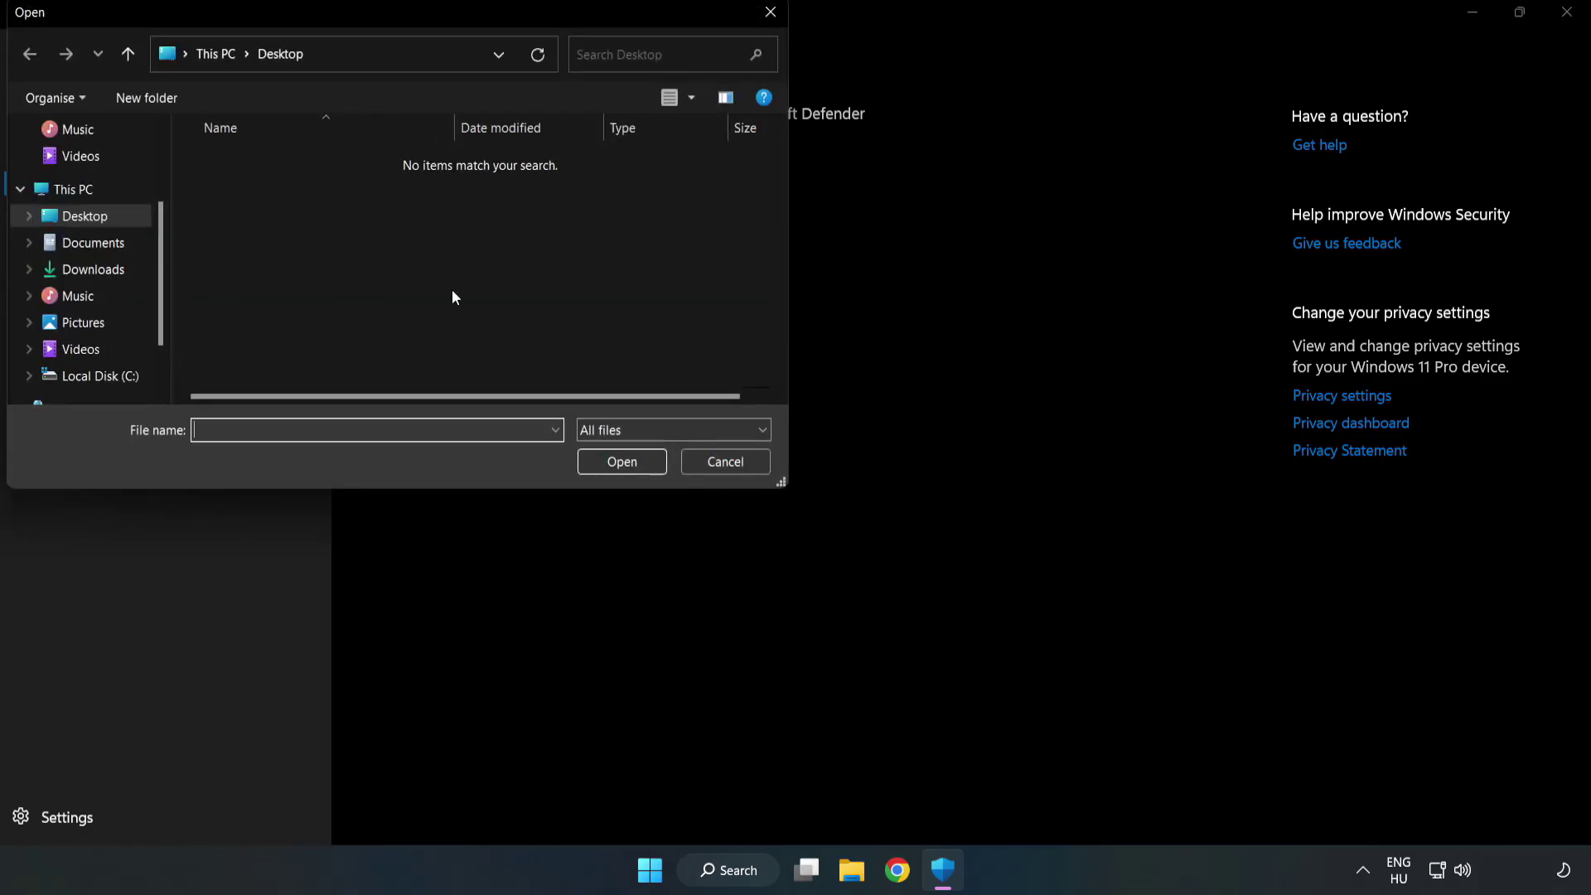
{"action": "left_click_drag", "start_coordinate": [427, 17], "coordinate": [732, 179]}
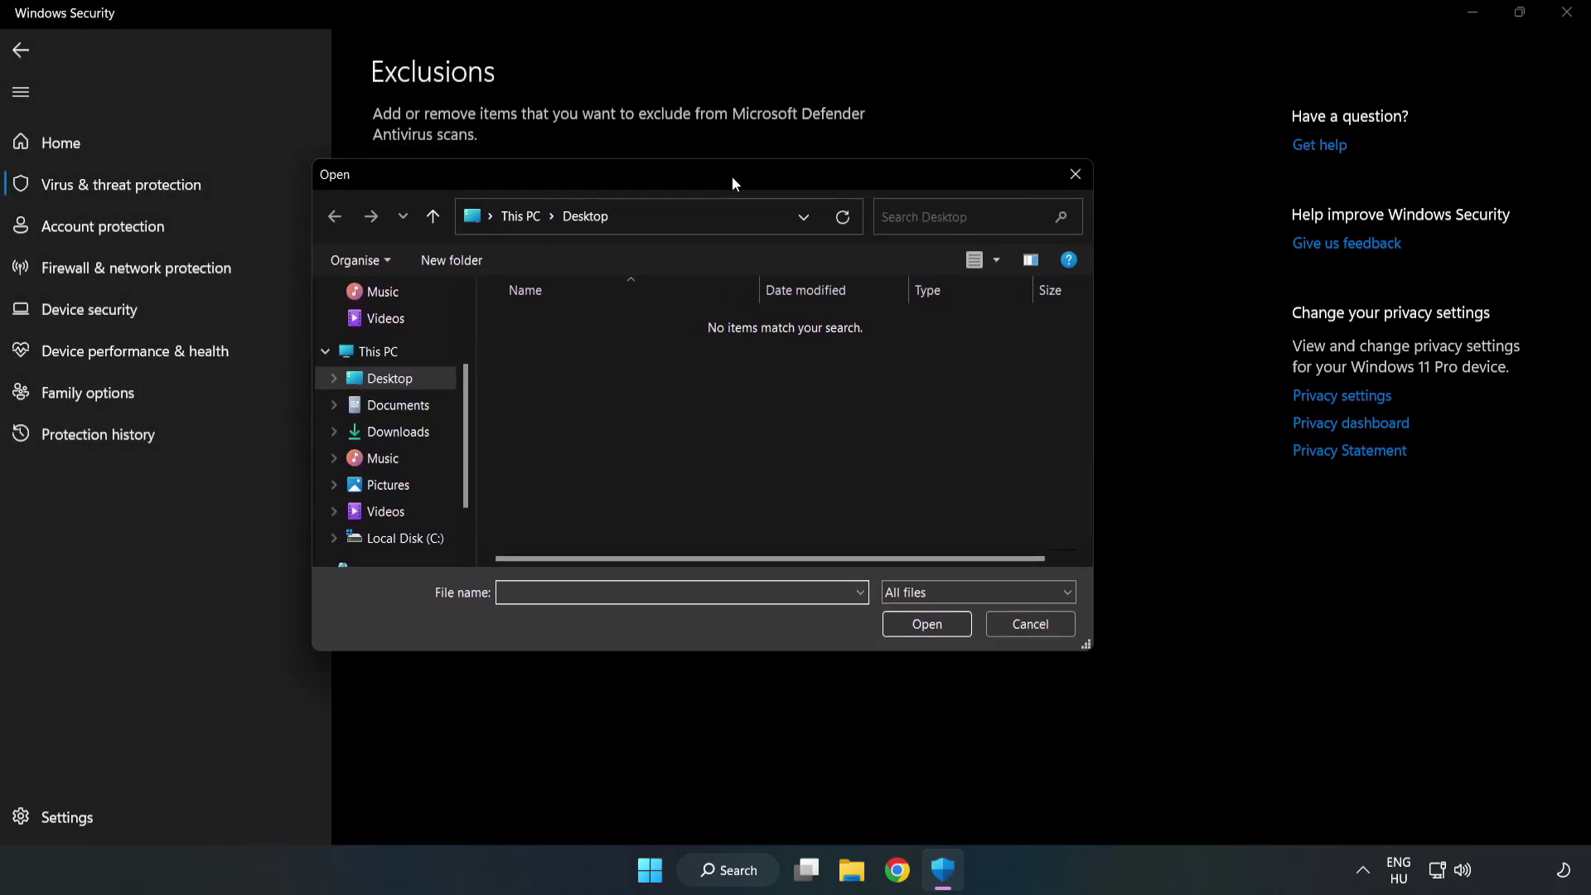
{"action": "left_click", "coordinate": [408, 540]}
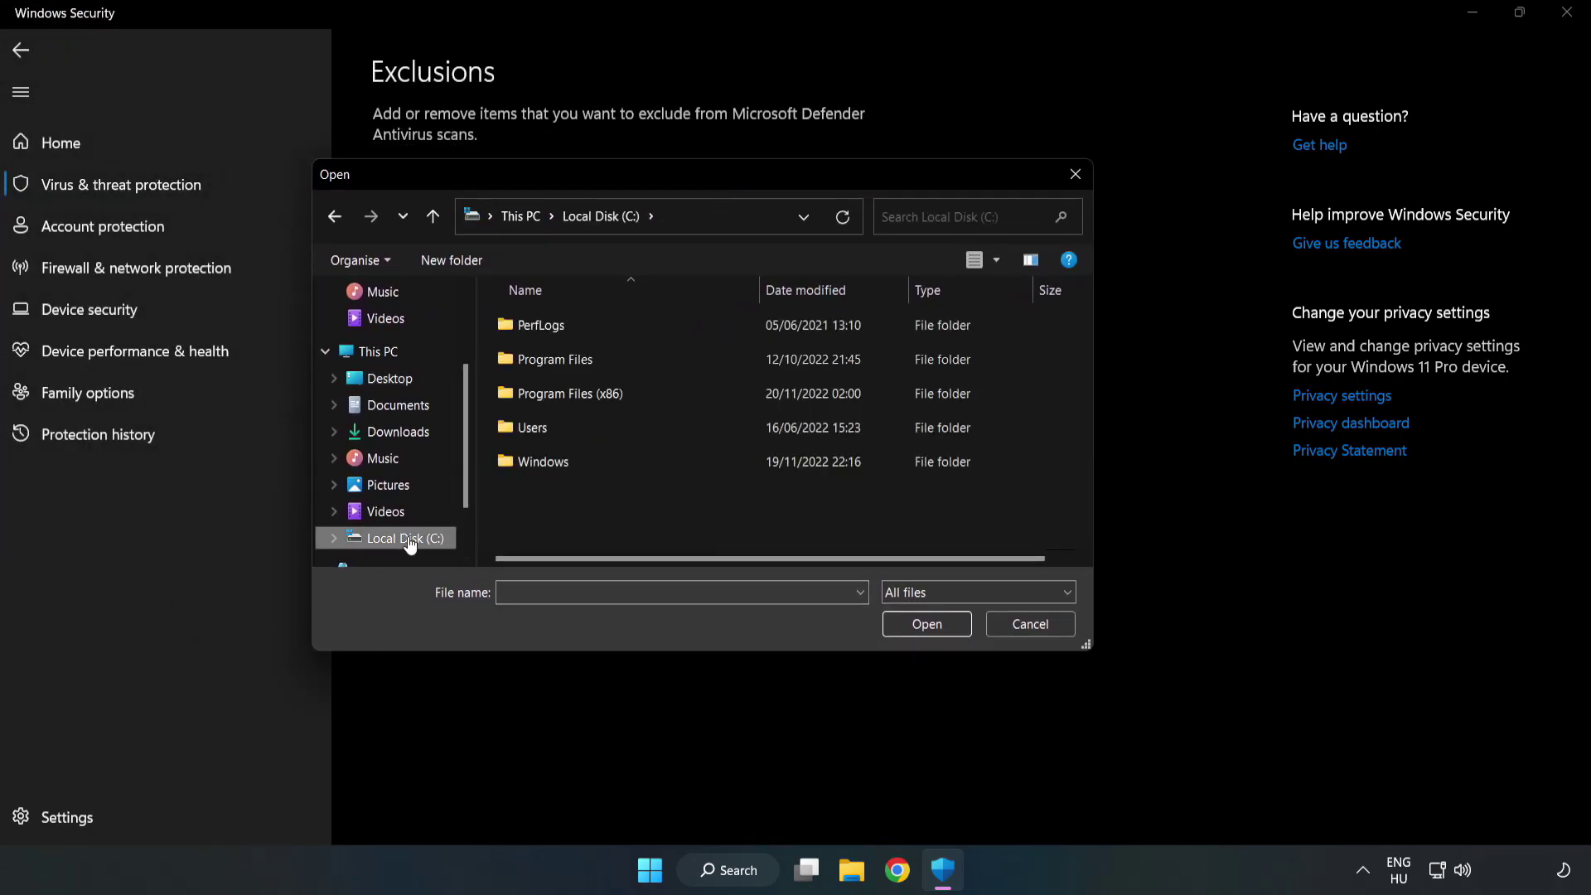
{"action": "double_click", "coordinate": [625, 396]}
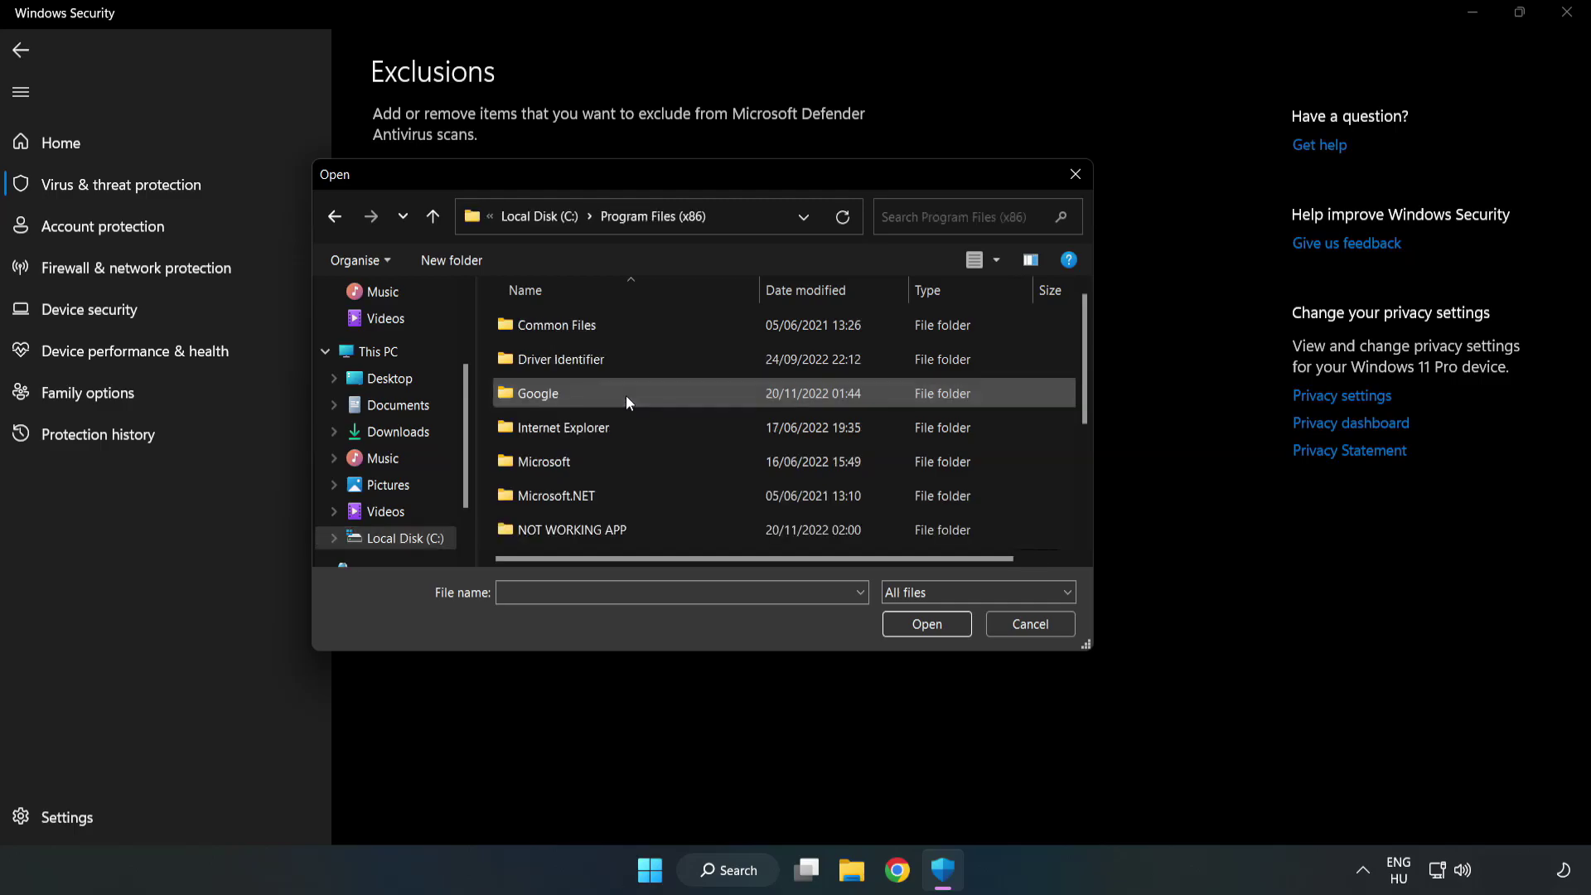
{"action": "double_click", "coordinate": [625, 530]}
{"action": "left_click", "coordinate": [560, 331]}
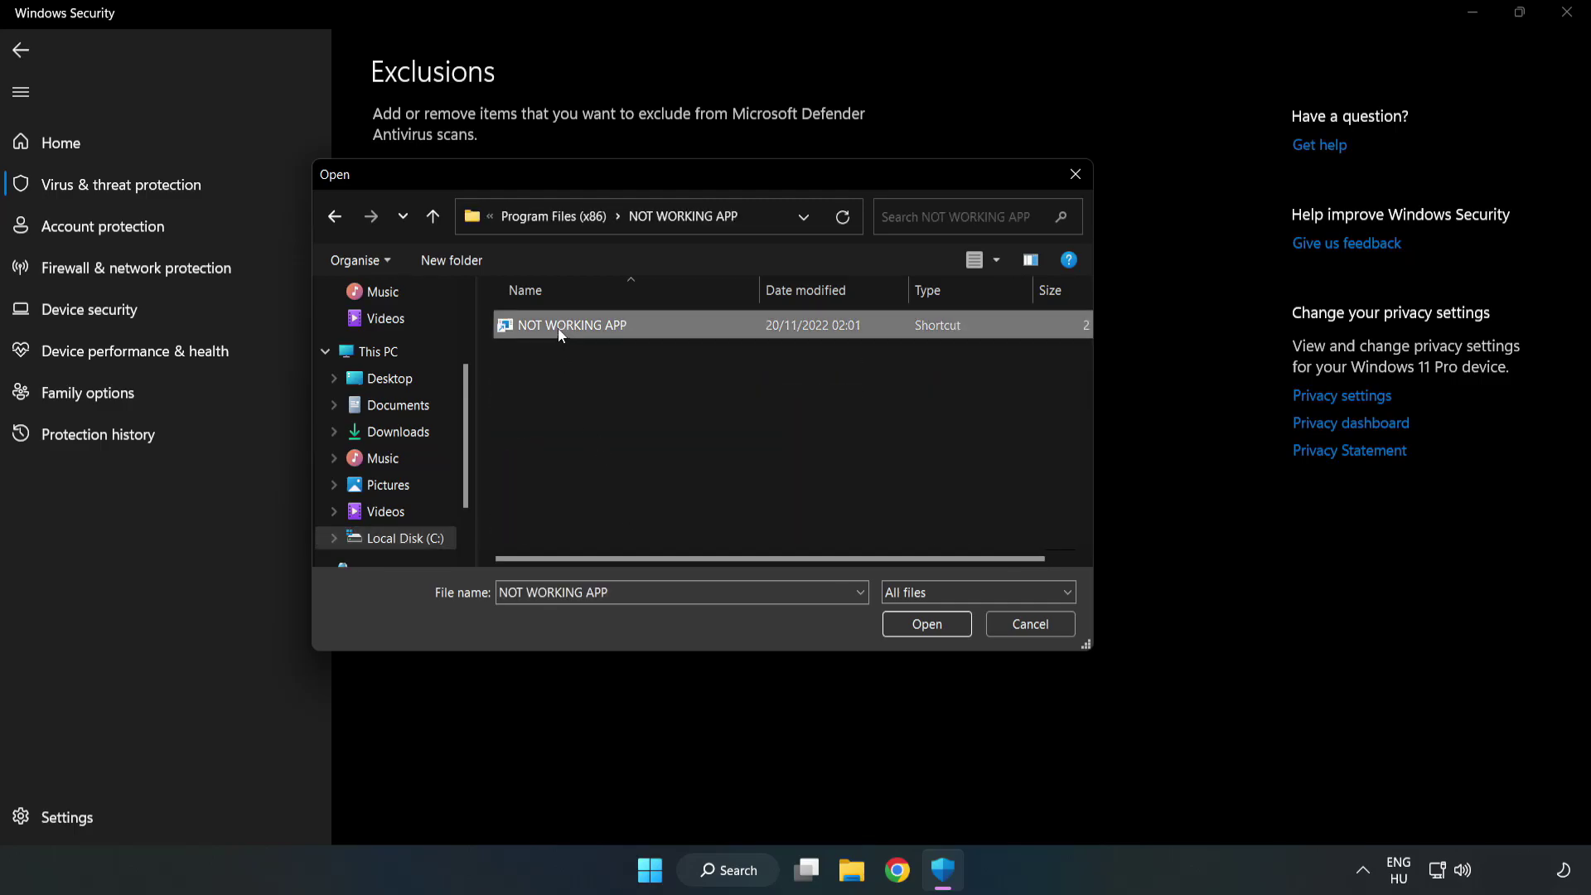
{"action": "left_click", "coordinate": [926, 625]}
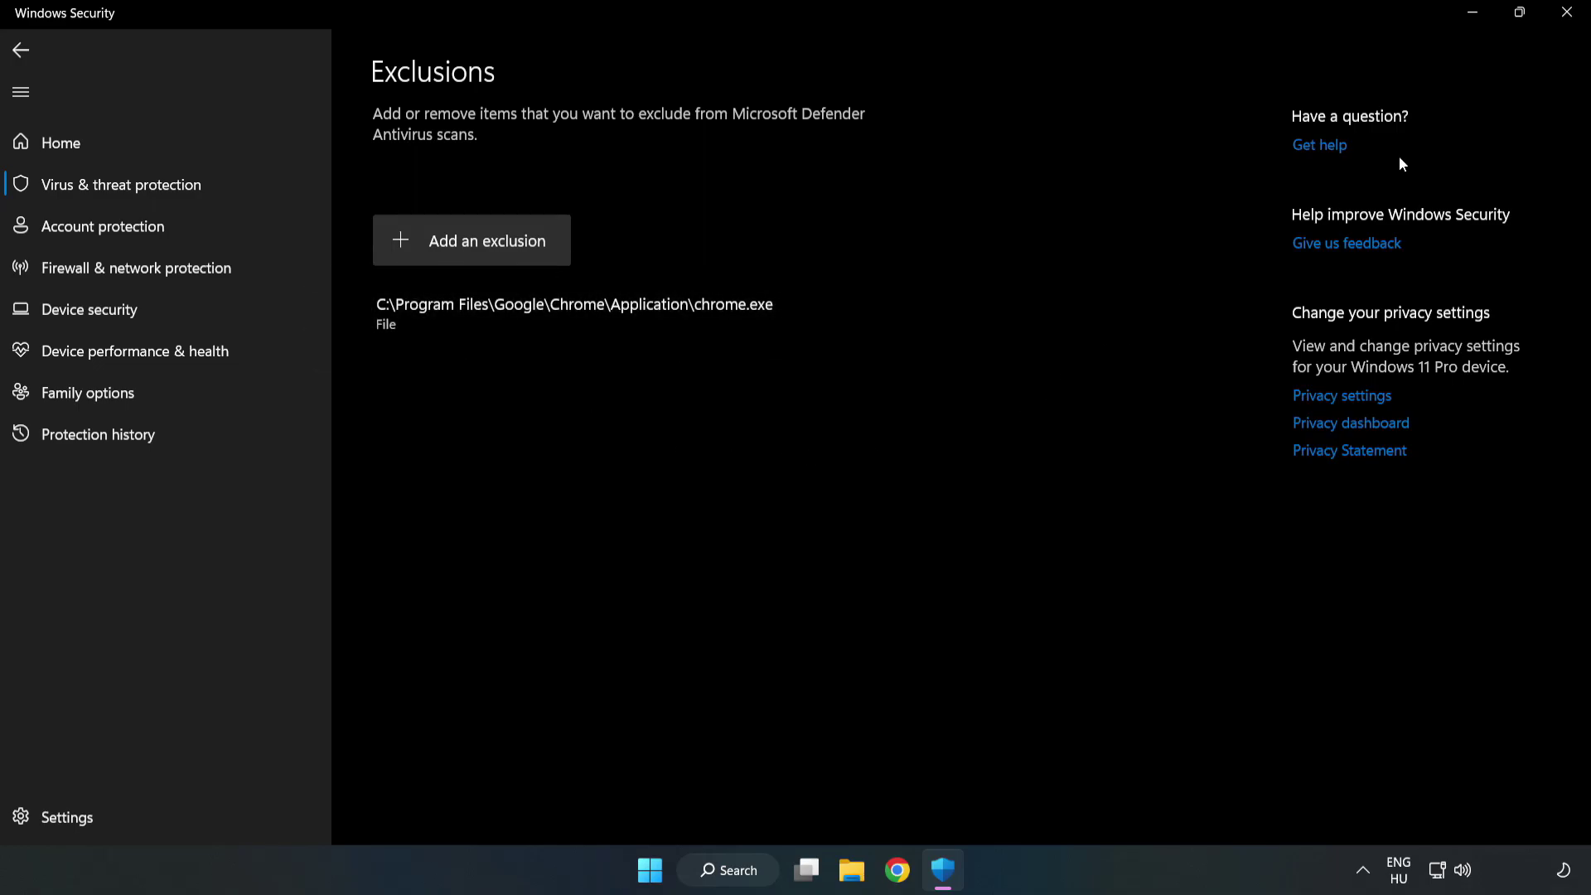
{"action": "left_click", "coordinate": [1566, 17]}
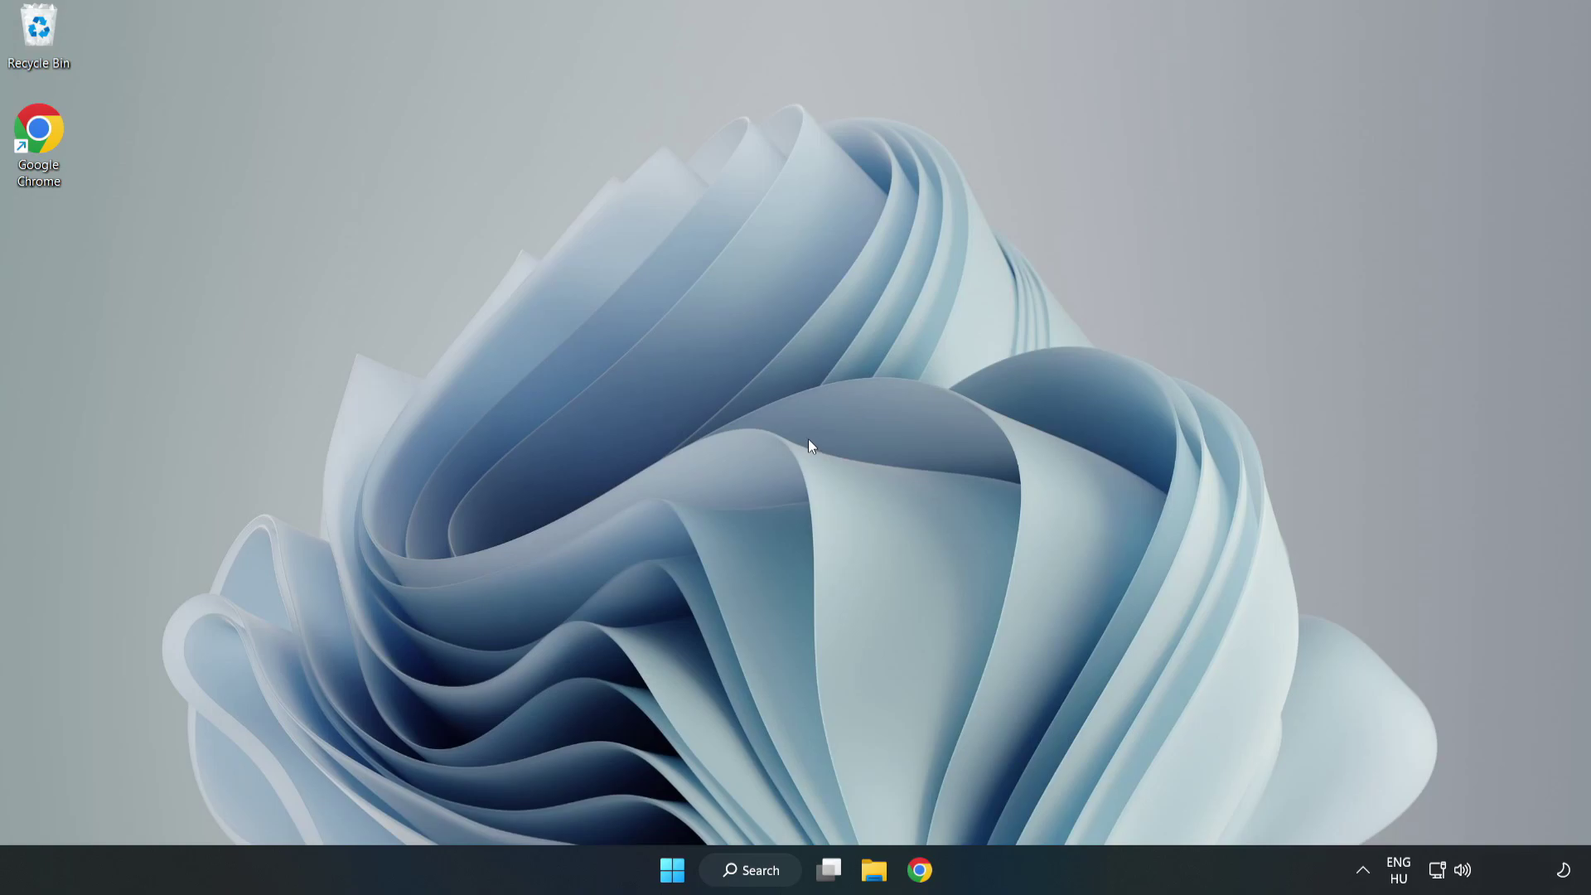
Step: Restart the computer
{"action": "left_click", "coordinate": [671, 868]}
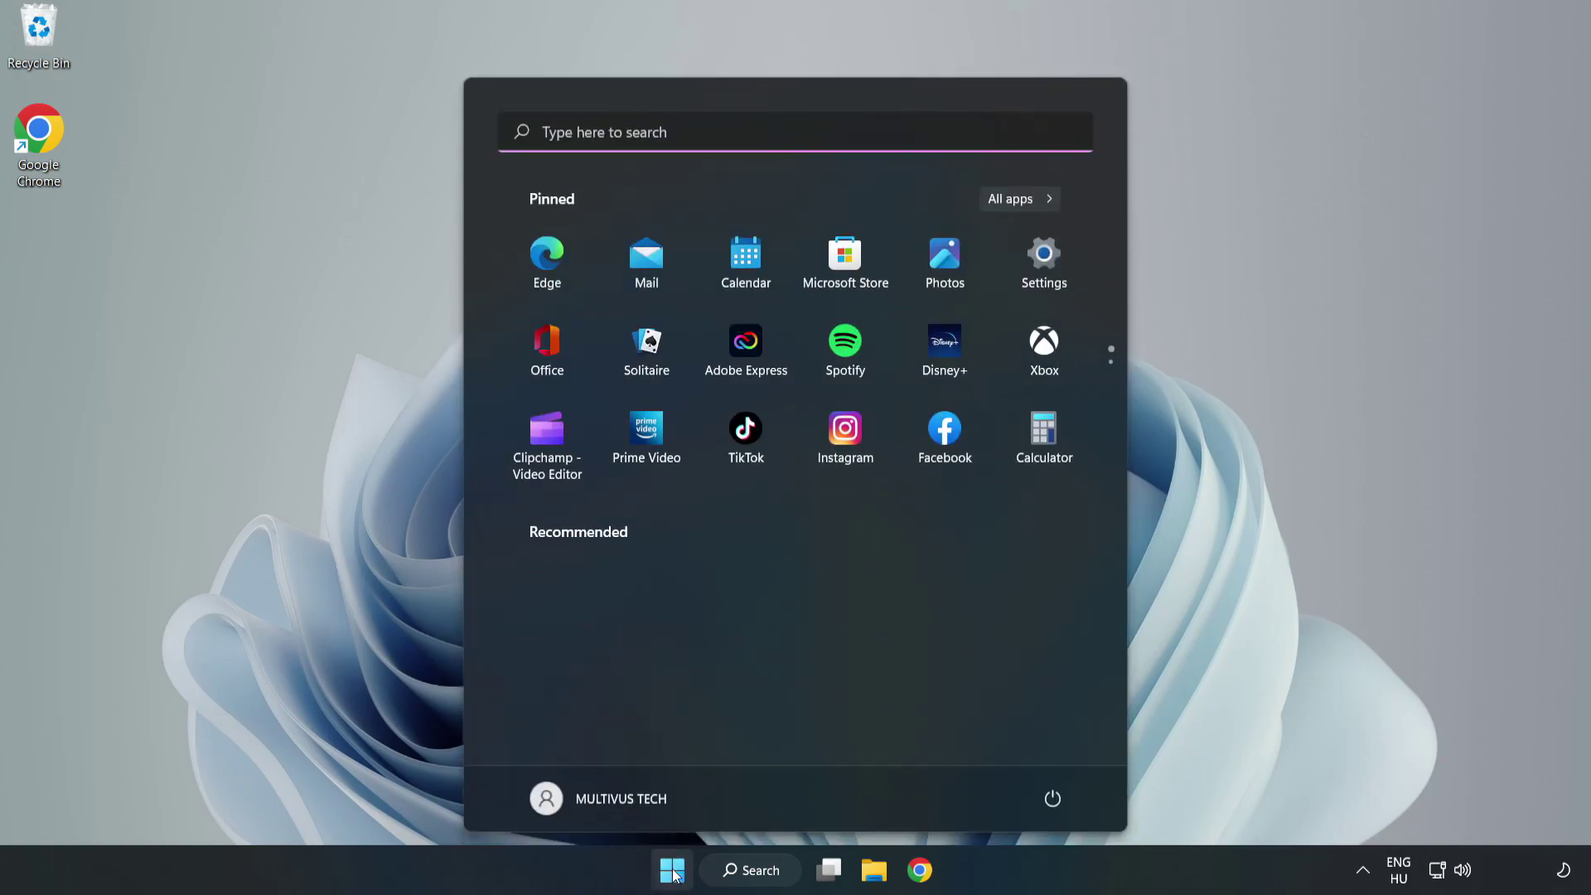
{"action": "left_click", "coordinate": [1052, 798]}
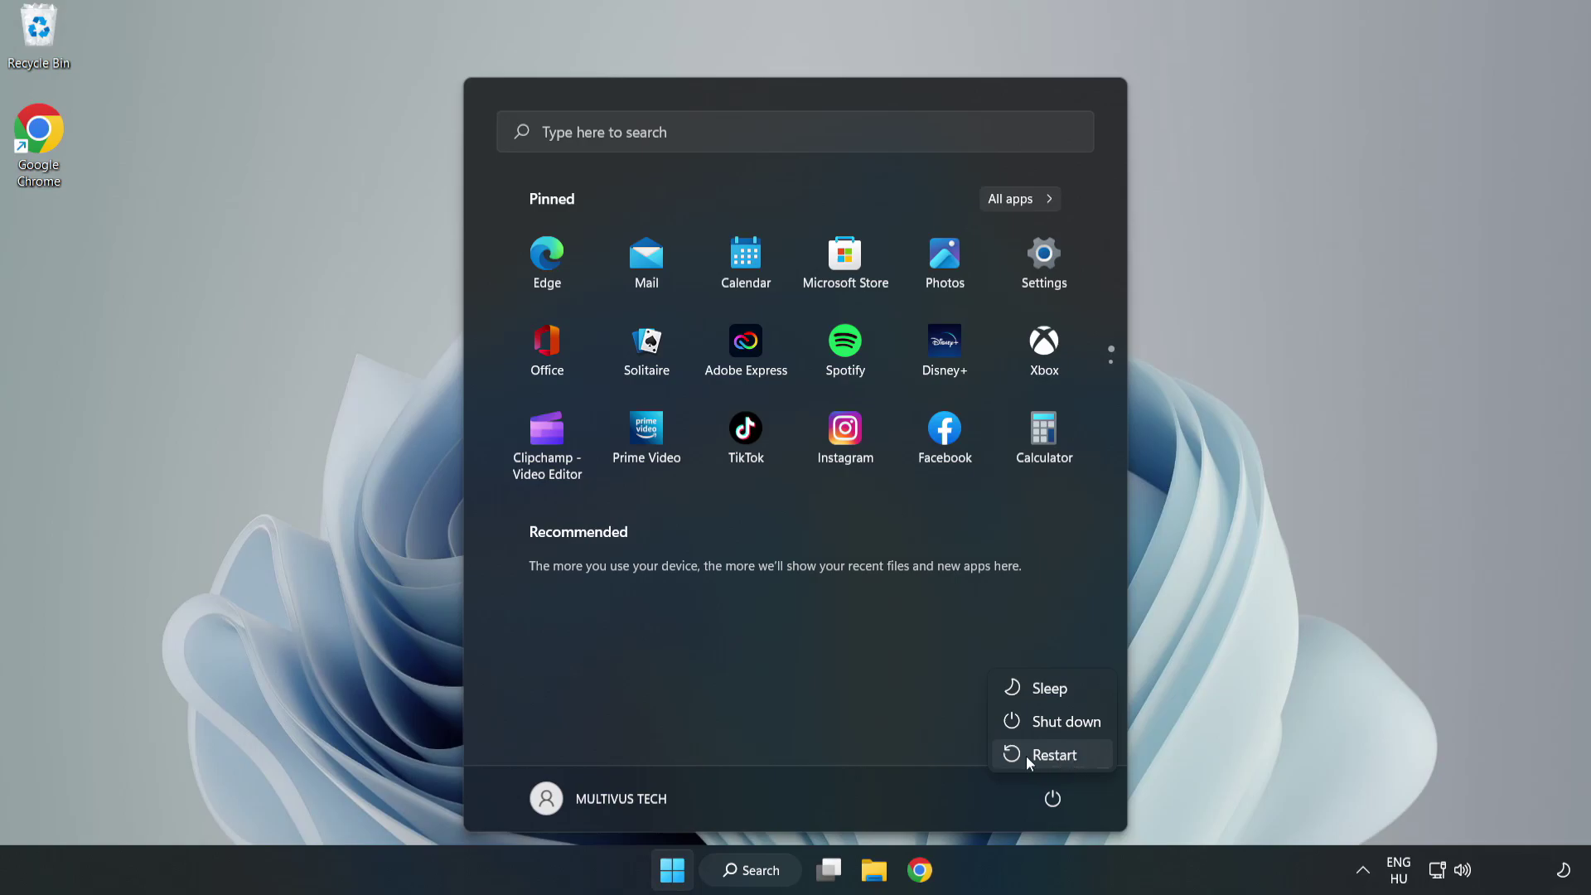